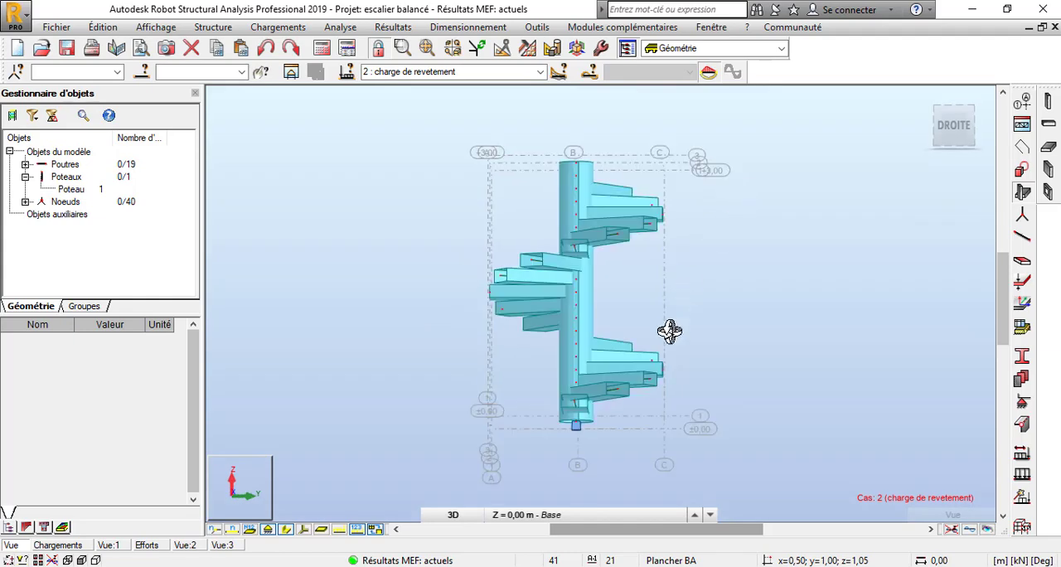
Examine the spiral staircase model from several sides, including the central column and the radiating steps.
left_click_drag(604, 395, 591, 325)
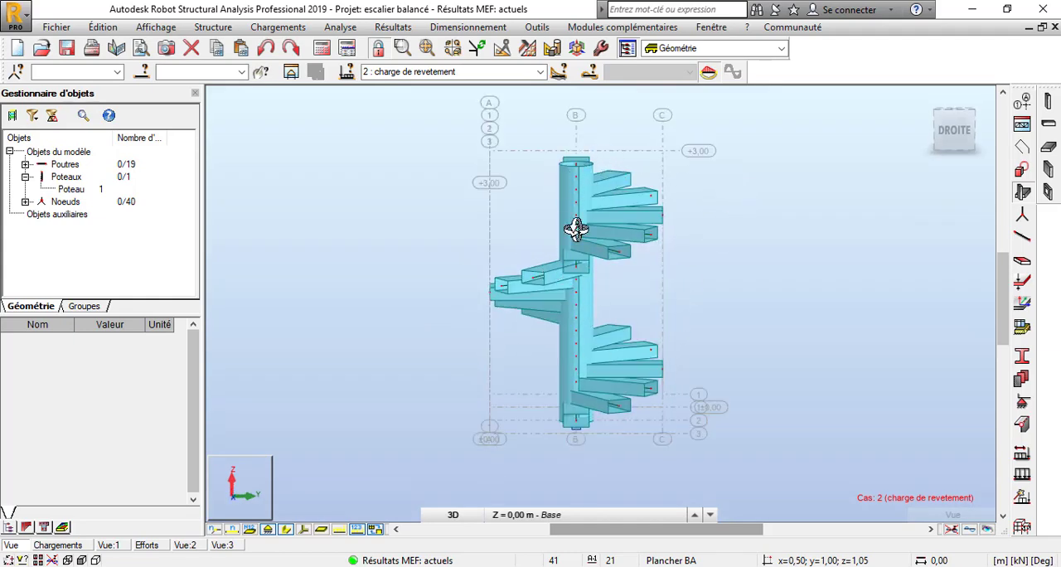
left_click_drag(571, 207, 581, 189)
scroll(581, 189, "up", 6)
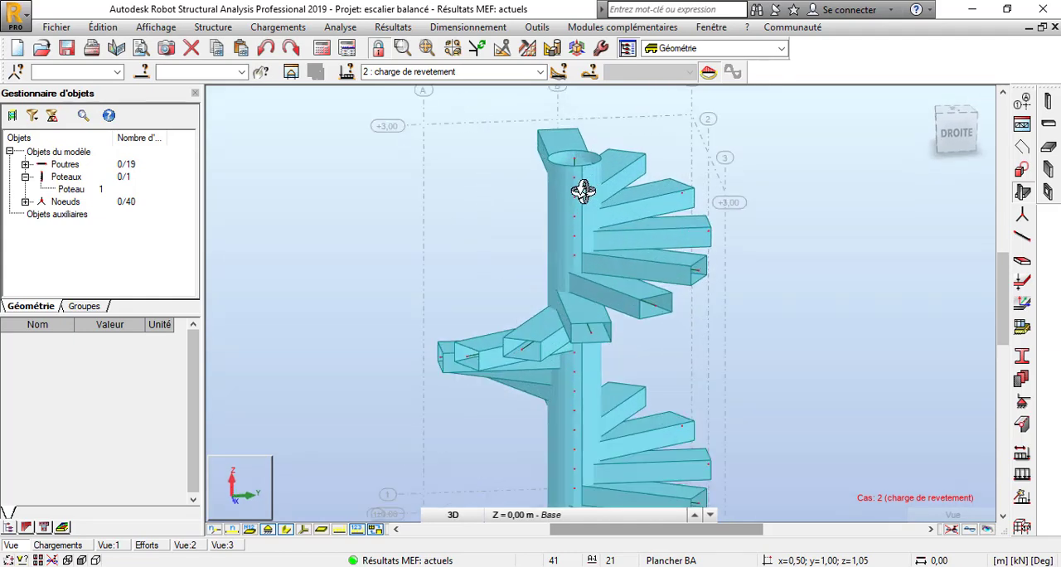
scroll(581, 154, "down", 5)
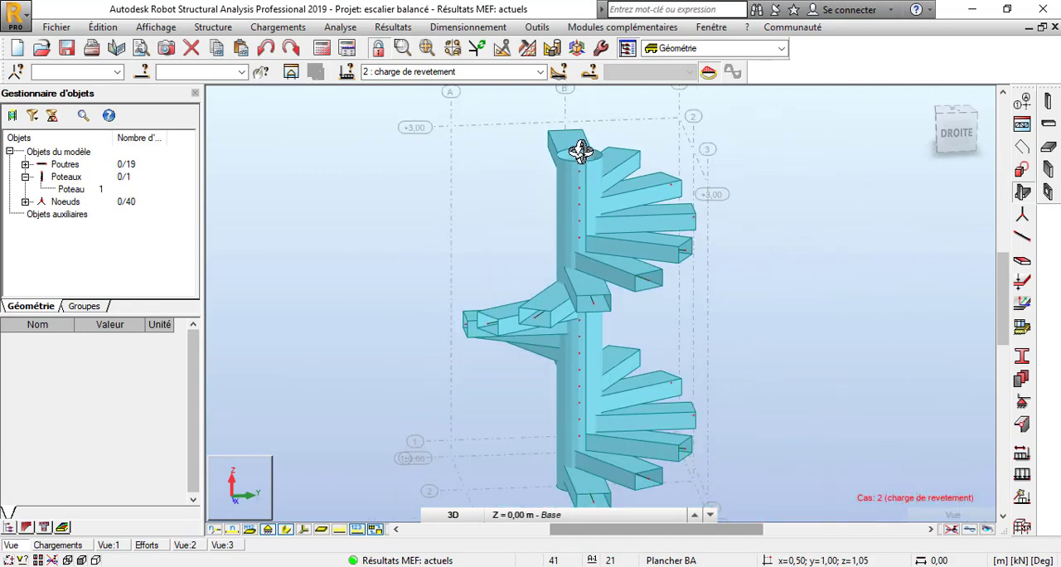
mouse_move(588, 174)
left_mouse_down()
mouse_move(594, 203)
mouse_move(732, 142)
left_mouse_up()
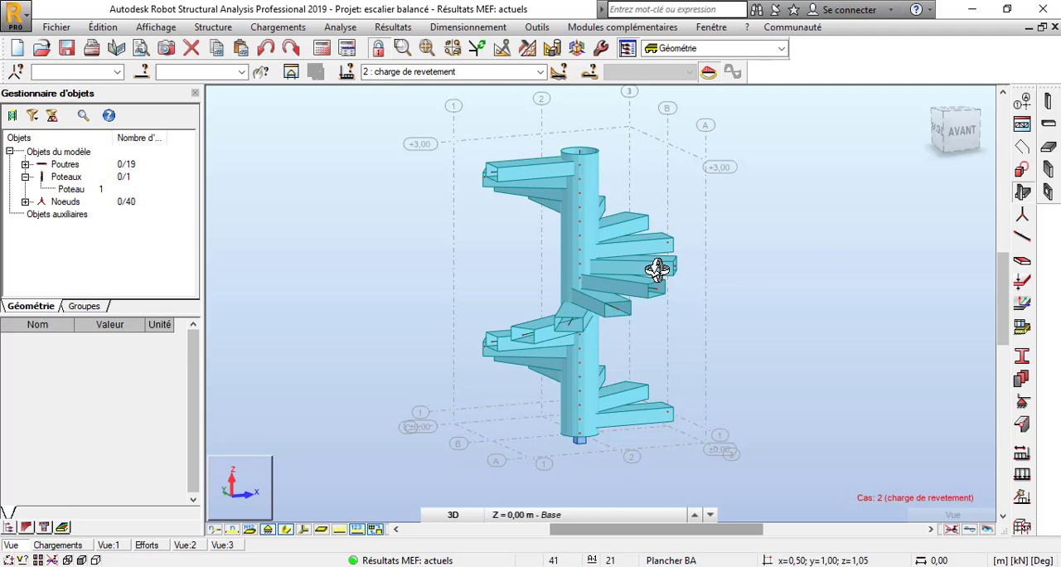
left_click_drag(682, 190, 620, 229)
scroll(585, 231, "up", 3)
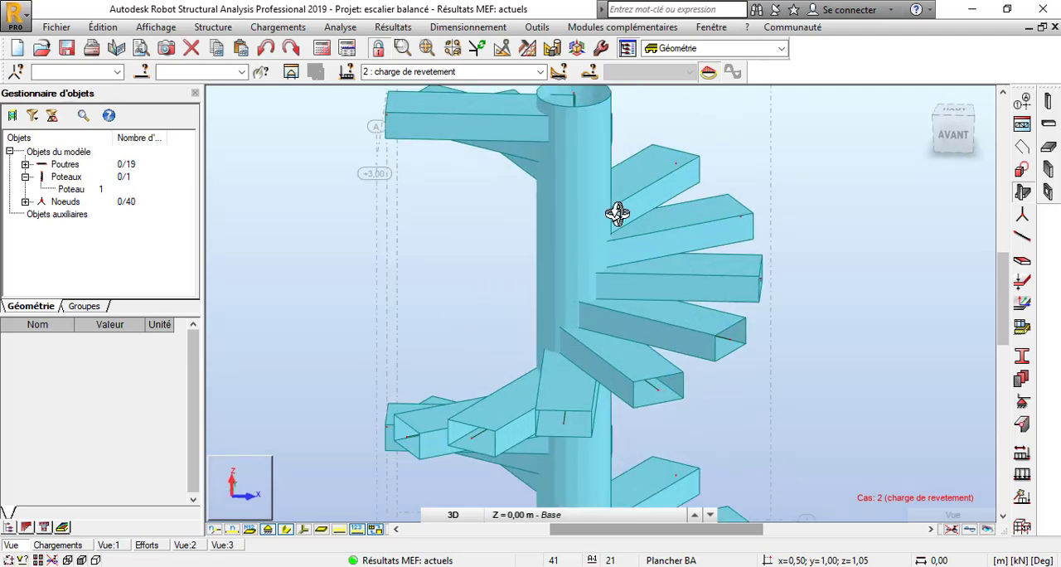
scroll(592, 339, "down", 4)
left_click_drag(702, 283, 626, 270)
scroll(643, 264, "up", 4)
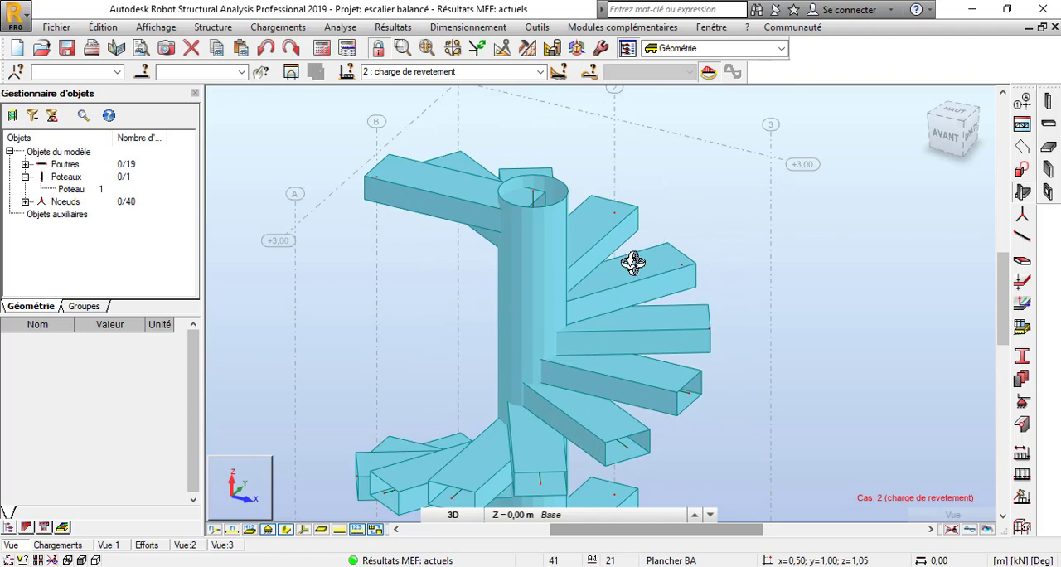
scroll(635, 260, "down", 5)
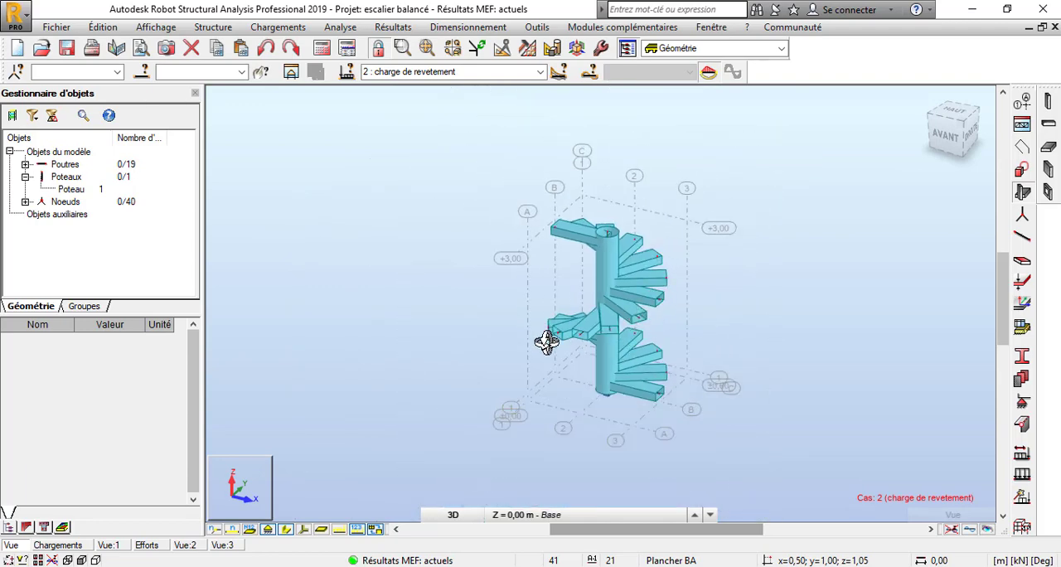
mouse_move(547, 343)
left_mouse_down()
mouse_move(635, 343)
mouse_move(552, 353)
left_mouse_up()
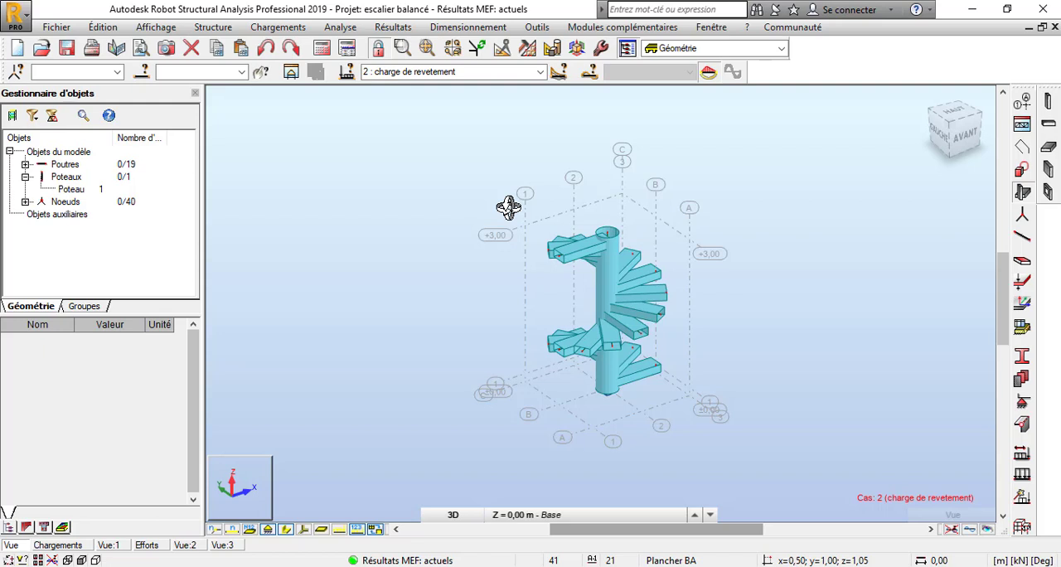
Select the staircase's central column and send it to reinforced-concrete column design with simple load cases and the default grouping.
left_click_drag(626, 271, 600, 204)
scroll(616, 228, "up", 4)
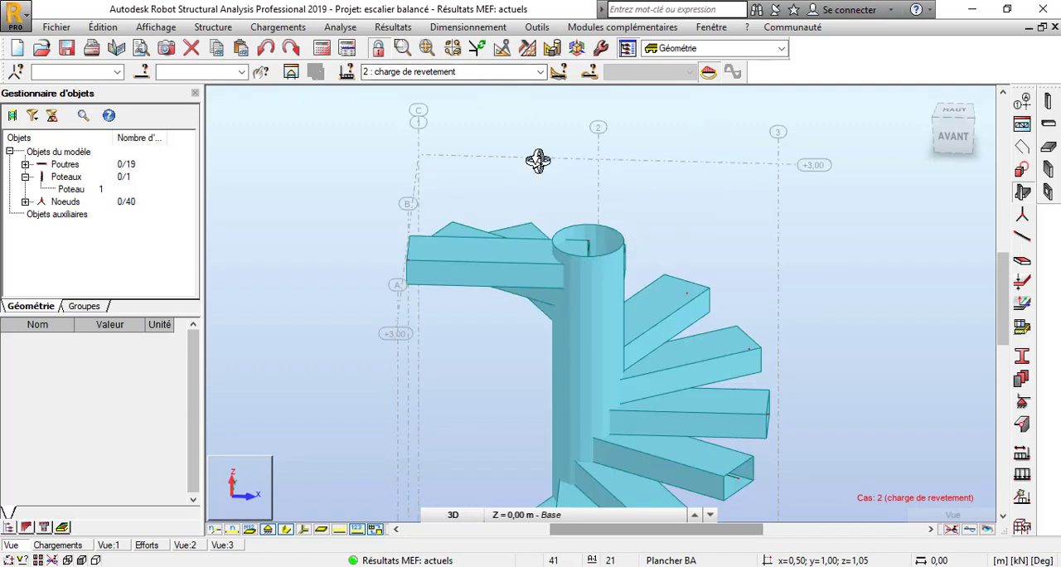
right_click(589, 149)
left_click(630, 174)
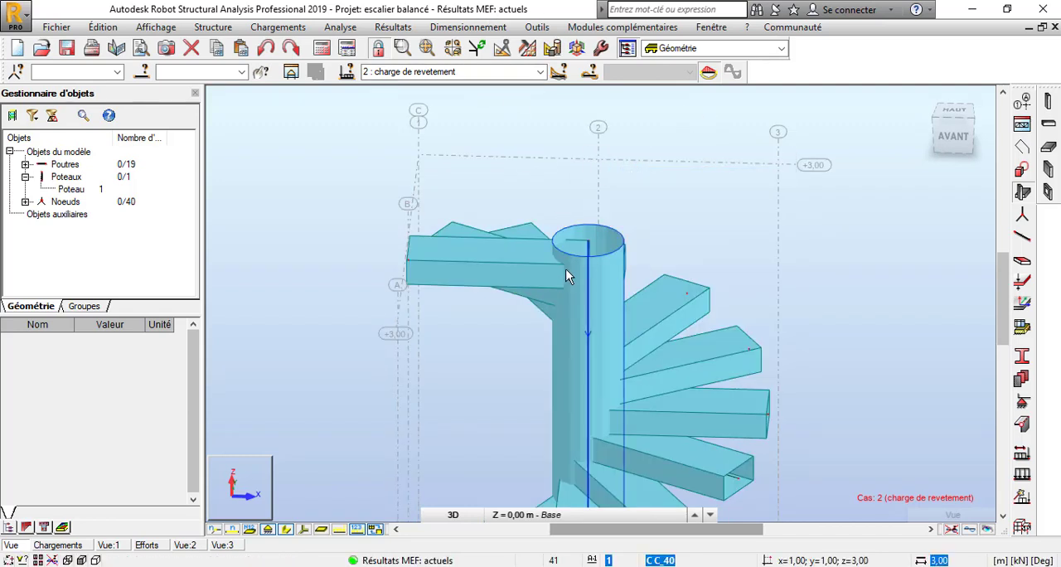
left_click(588, 256)
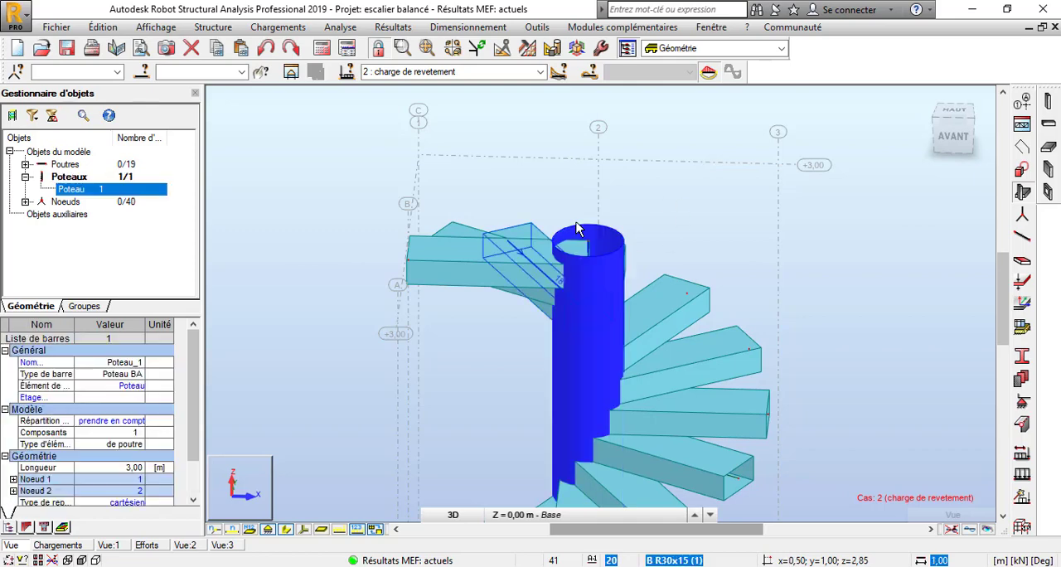
left_click(465, 27)
left_click(509, 134)
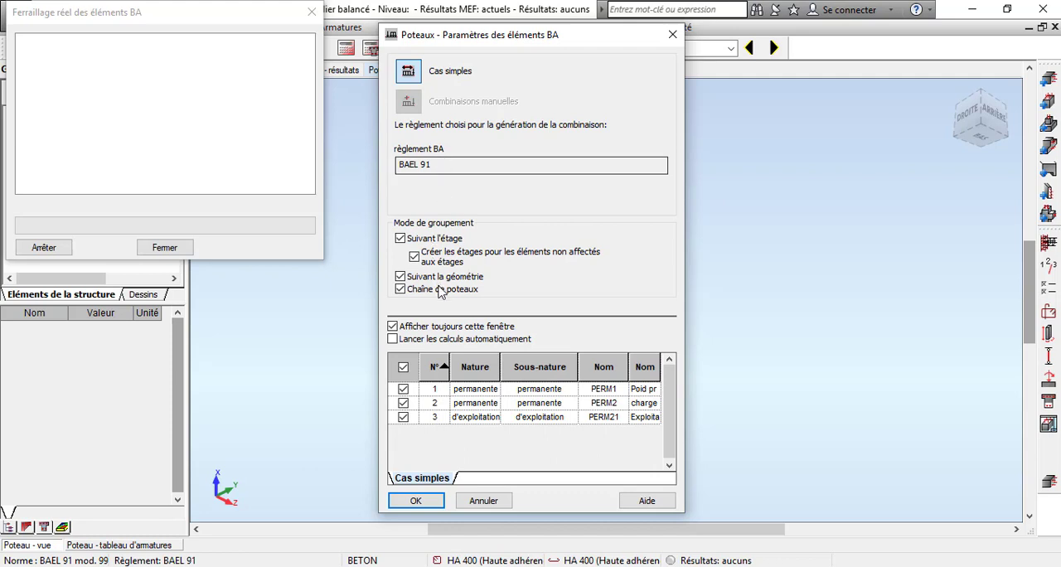
left_click(415, 500)
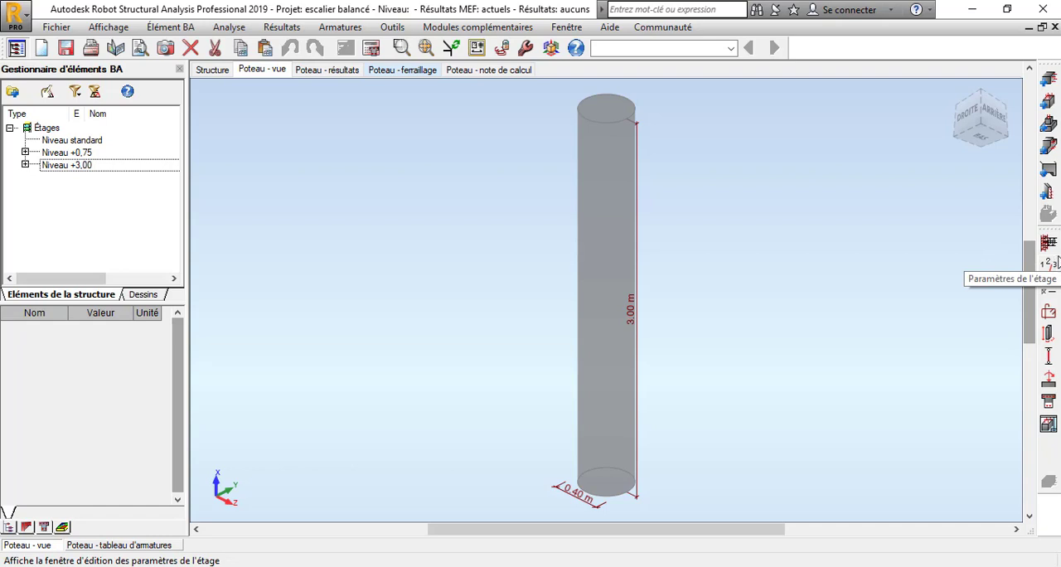
Review the storey parameters and the calculation options for general settings, geometry optimisation, concrete, longitudinal steel and transverse steel, and accept them.
left_click(1050, 267)
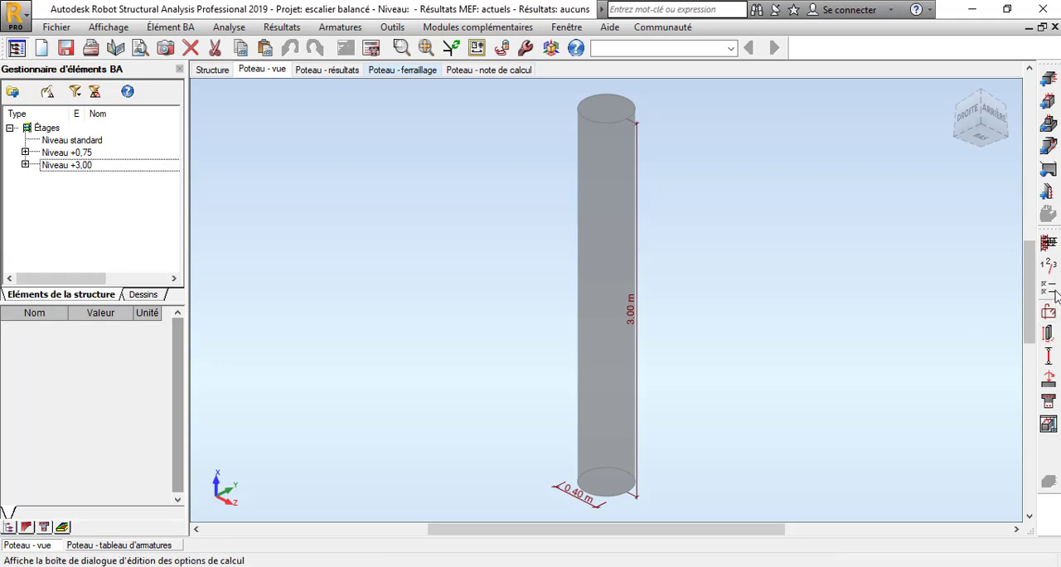
left_click(1049, 288)
left_click(330, 65)
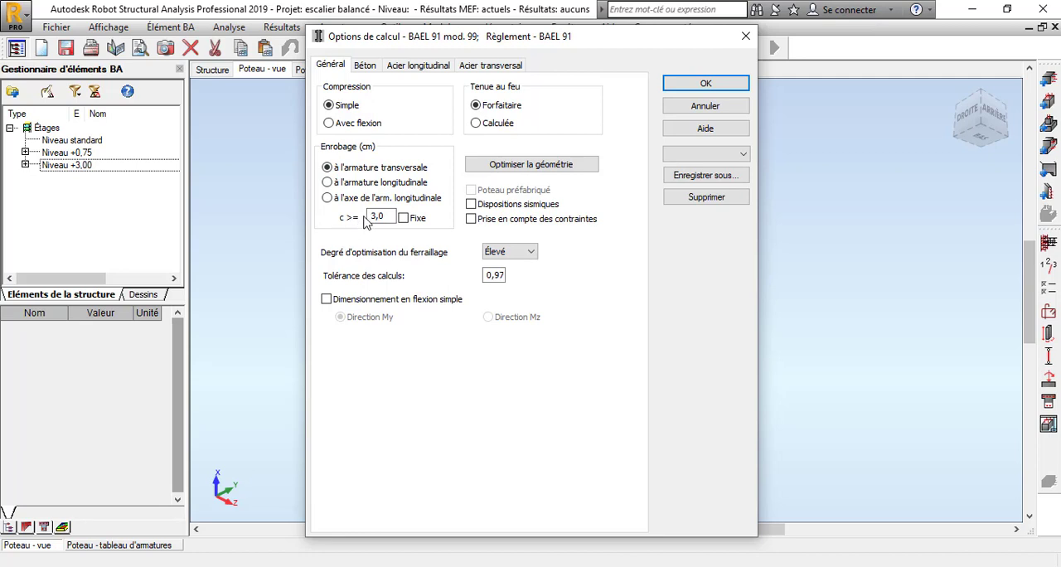
left_click(516, 168)
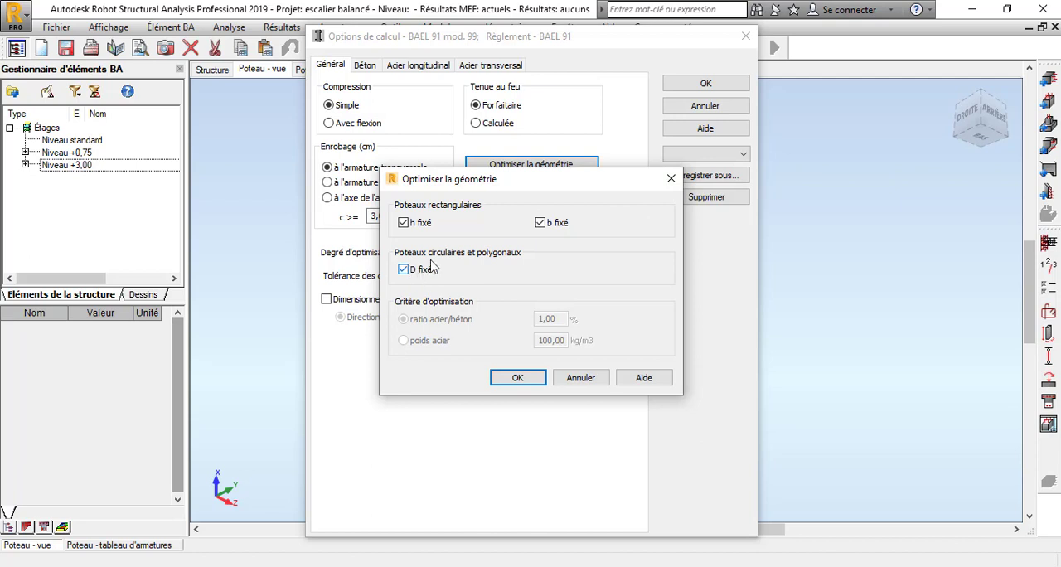
left_click(671, 178)
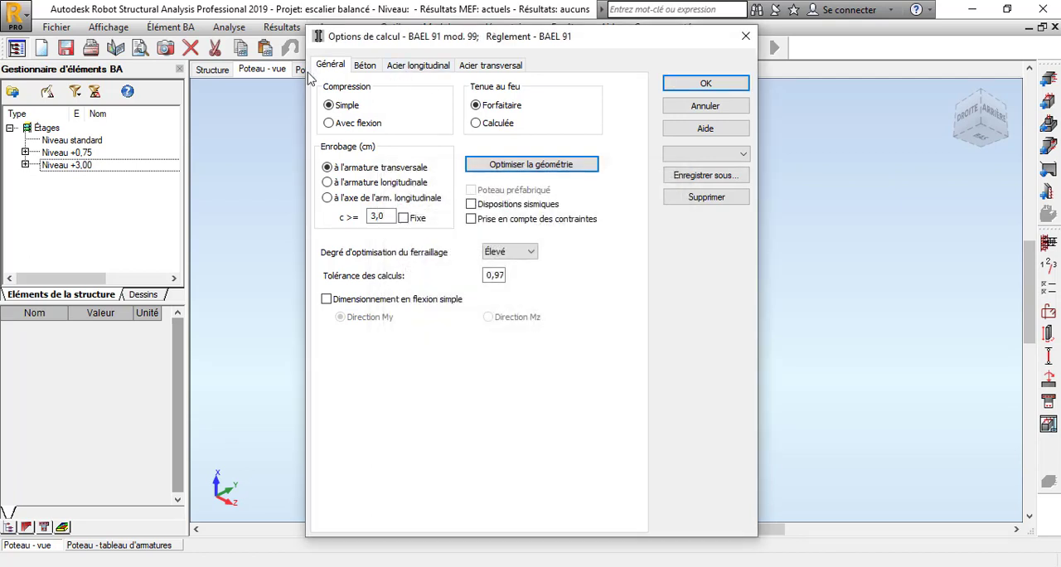
left_click(365, 66)
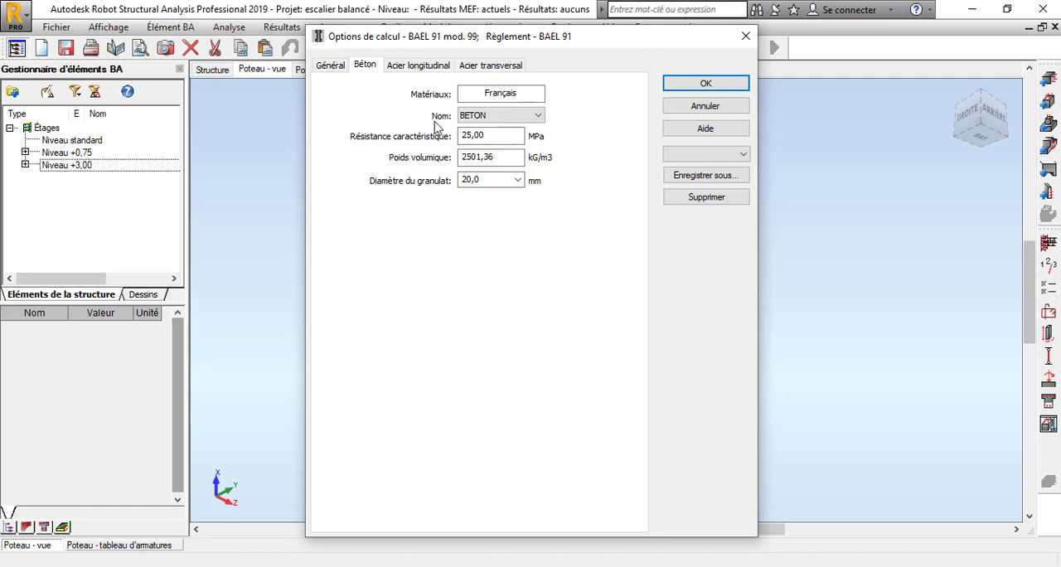
left_click(413, 68)
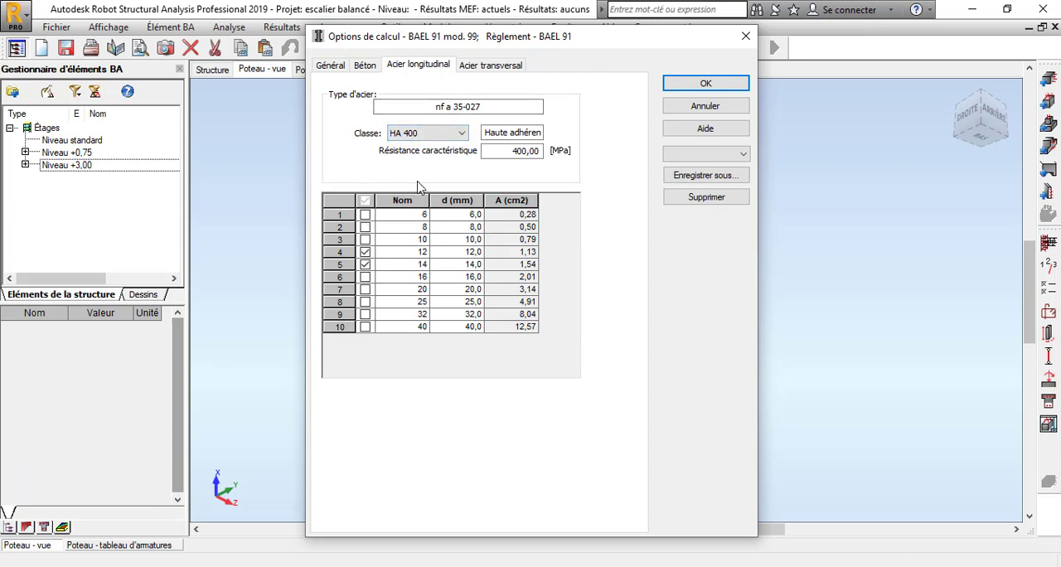
left_click(490, 64)
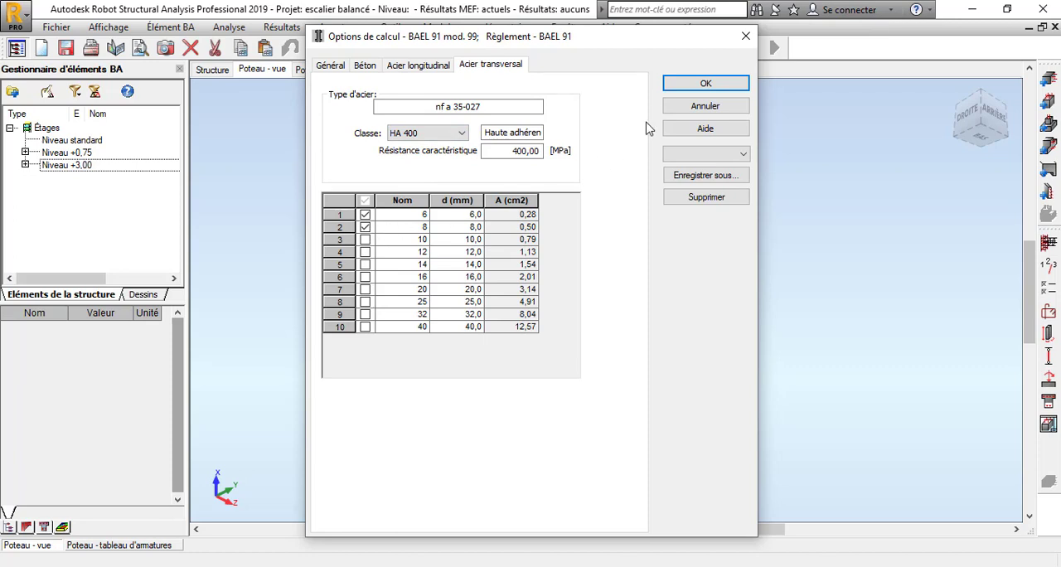
left_click(694, 85)
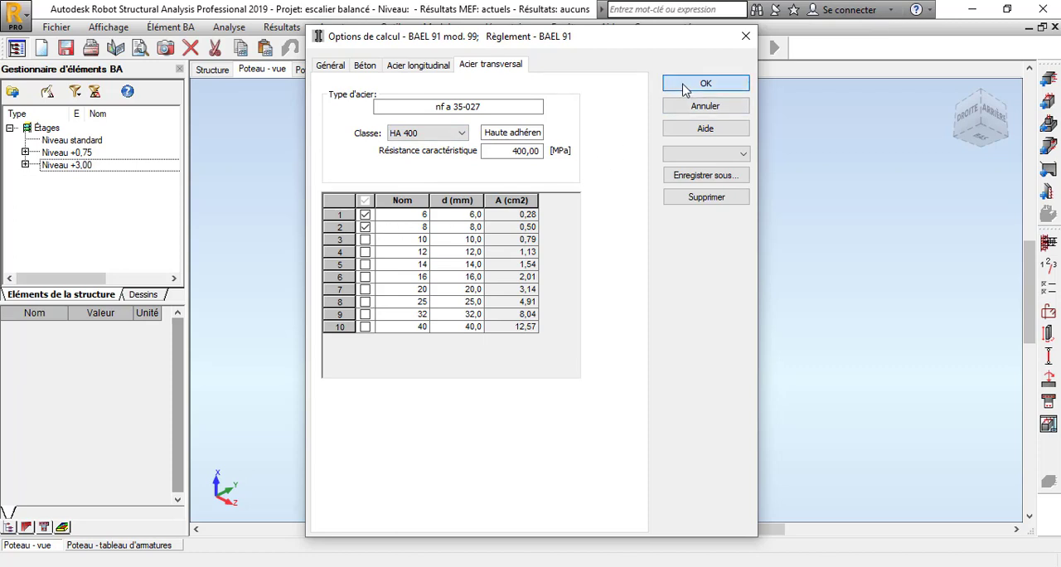
Distribute the column's main bars by spacing limits, review the transverse and construction bar settings, and accept the reinforcement arrangement.
left_click(1051, 315)
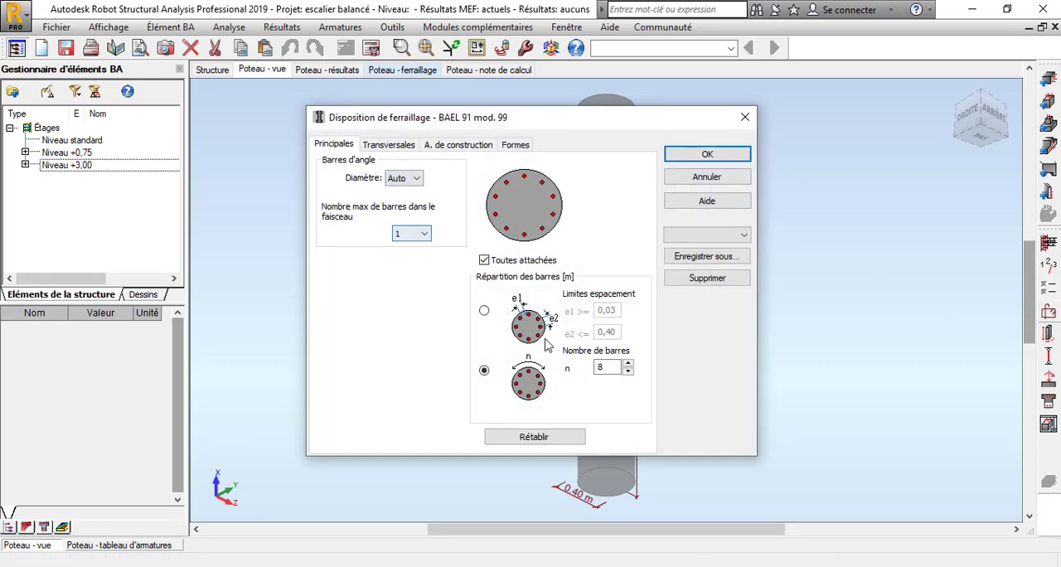
left_click(484, 311)
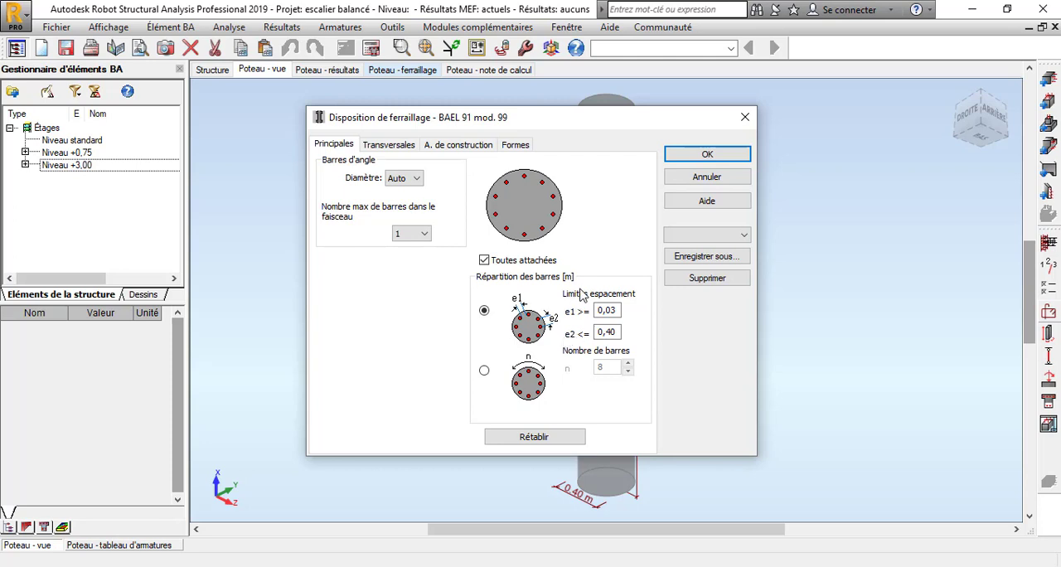
left_click(406, 149)
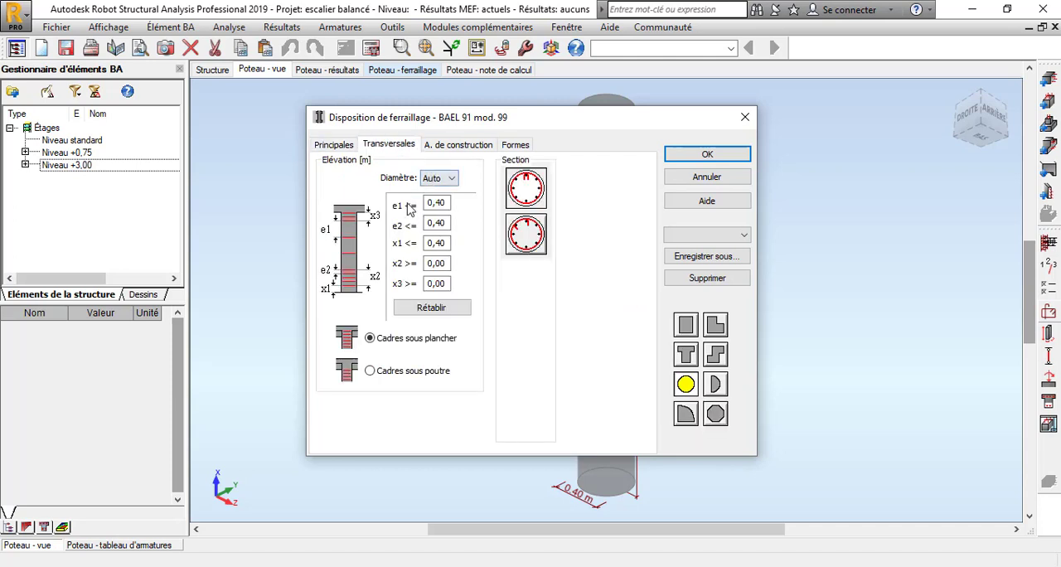
left_click(452, 150)
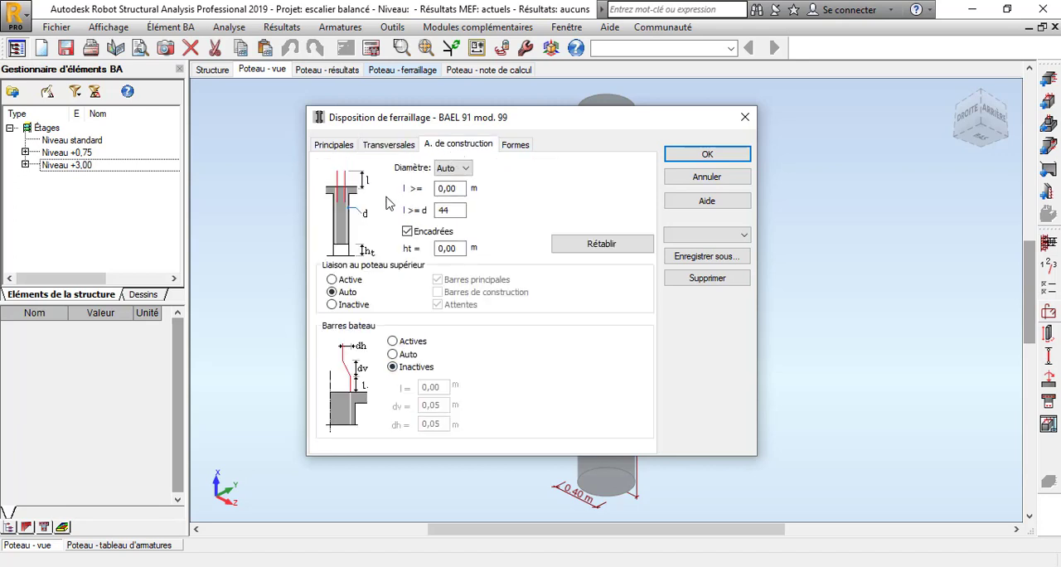
left_click(455, 212)
left_click(724, 155)
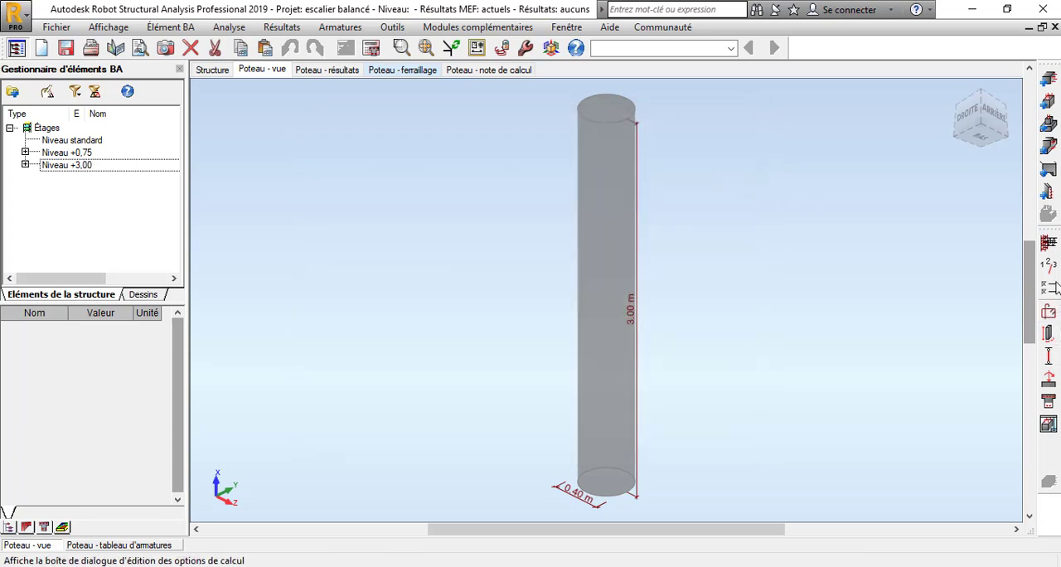
Check the column's geometry and set the Direction Y buckling model to the non-sway scheme with a fixed base and k = 0.67.
left_click(1048, 333)
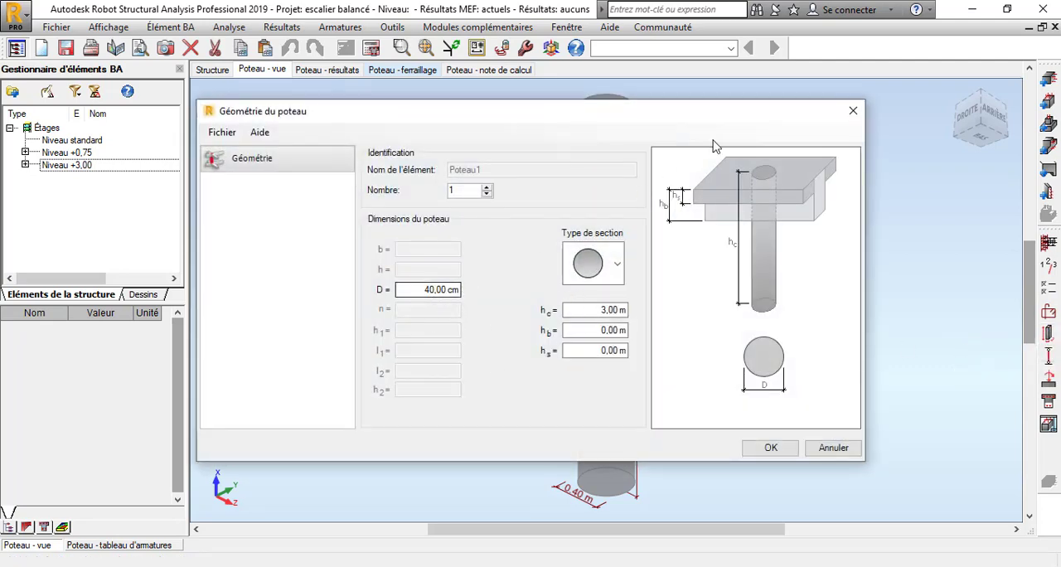
left_click(852, 112)
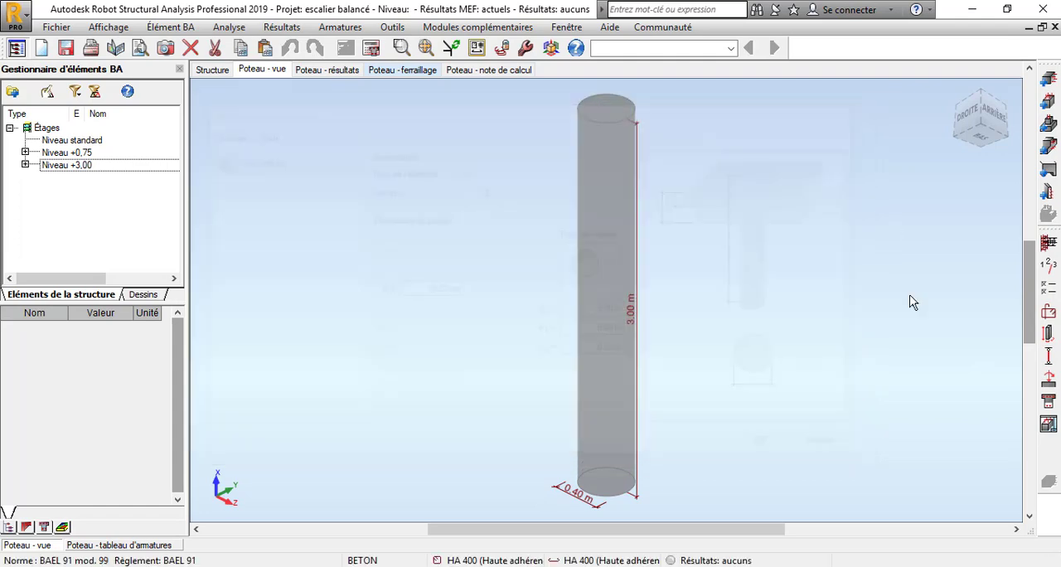
left_click(1050, 372)
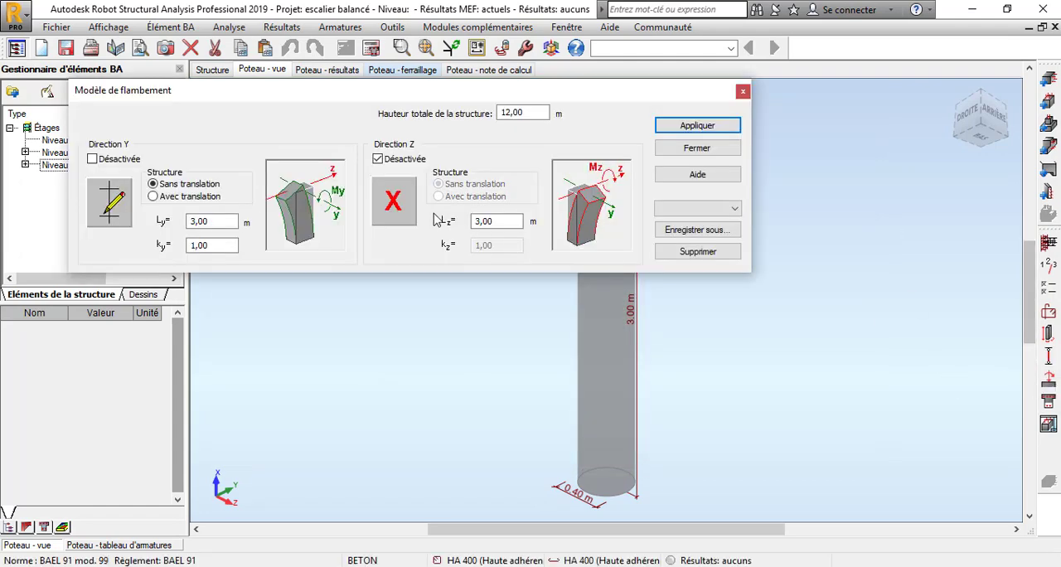
left_click(102, 215)
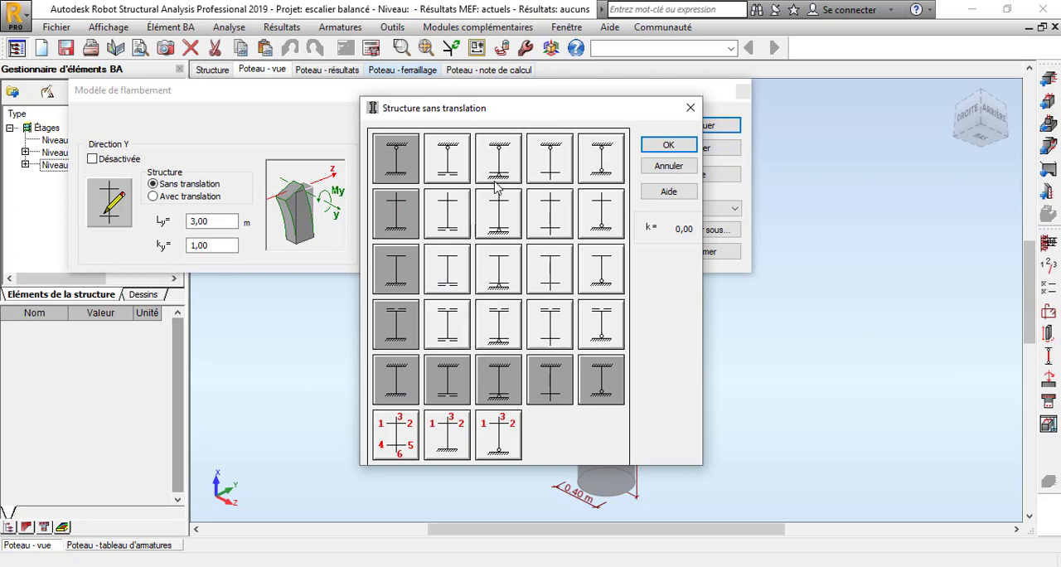
left_click(401, 220)
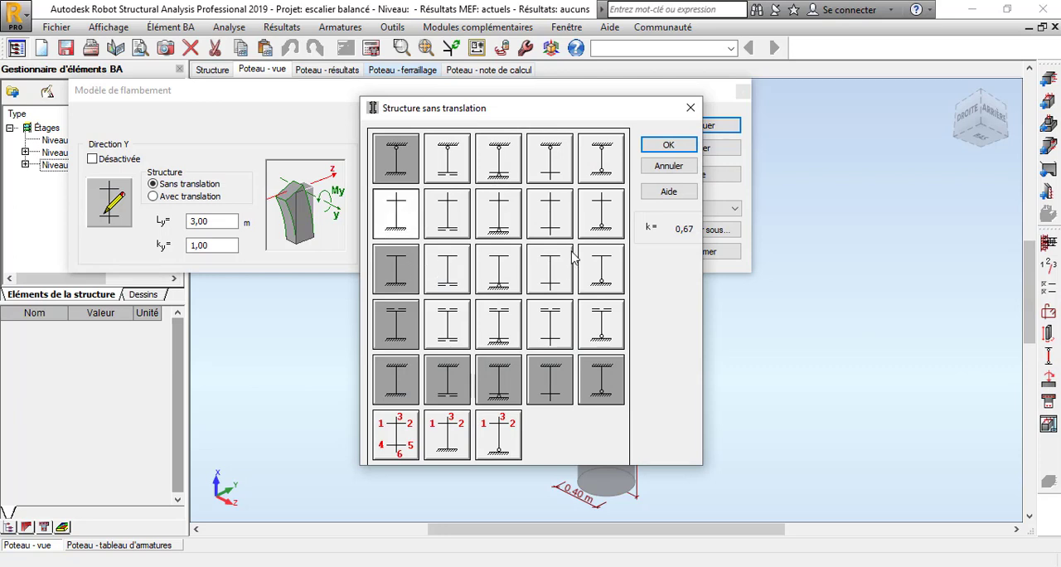
left_click(668, 144)
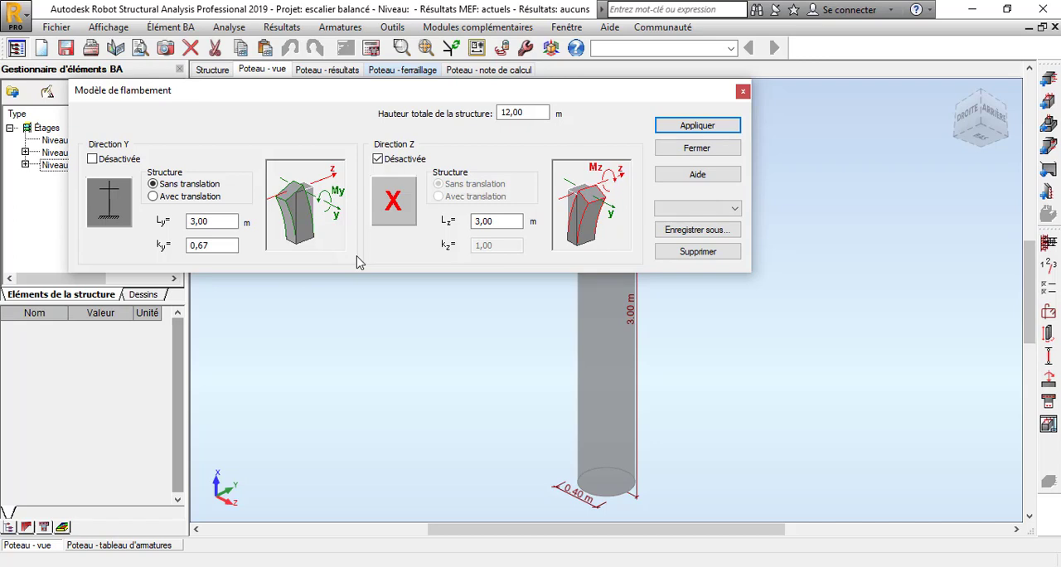
Activate Direction Z buckling with the same fixed-base non-sway scheme, k = 0.67, and apply the buckling model.
left_click(398, 209)
left_click(406, 217)
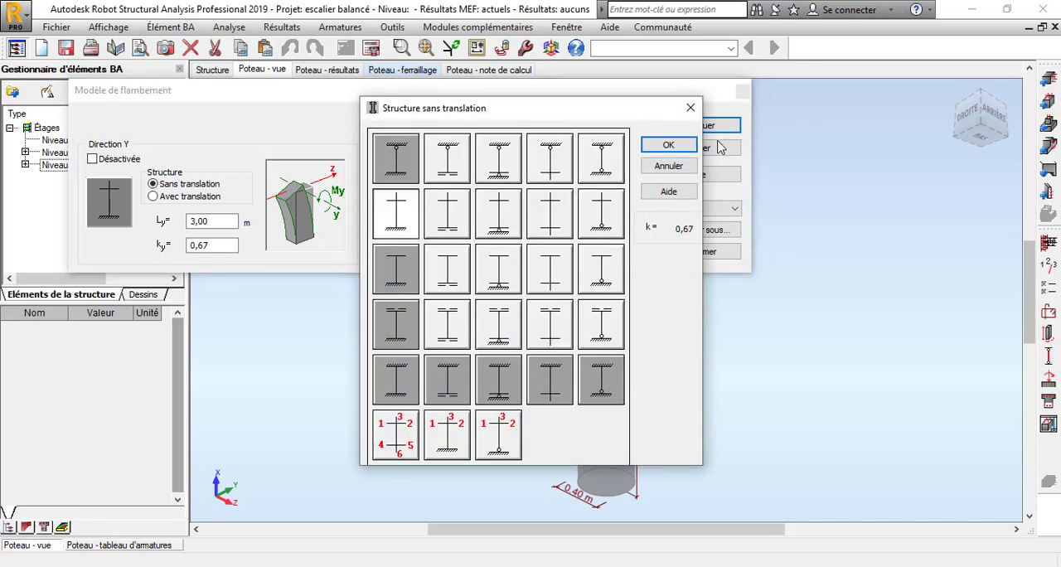
left_click(688, 145)
left_click(699, 126)
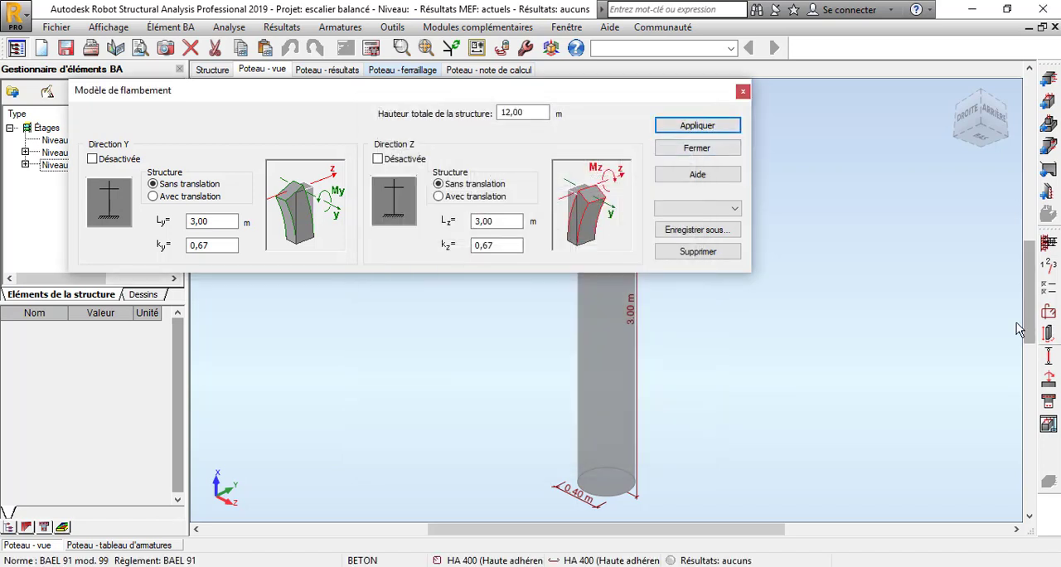
left_click(743, 93)
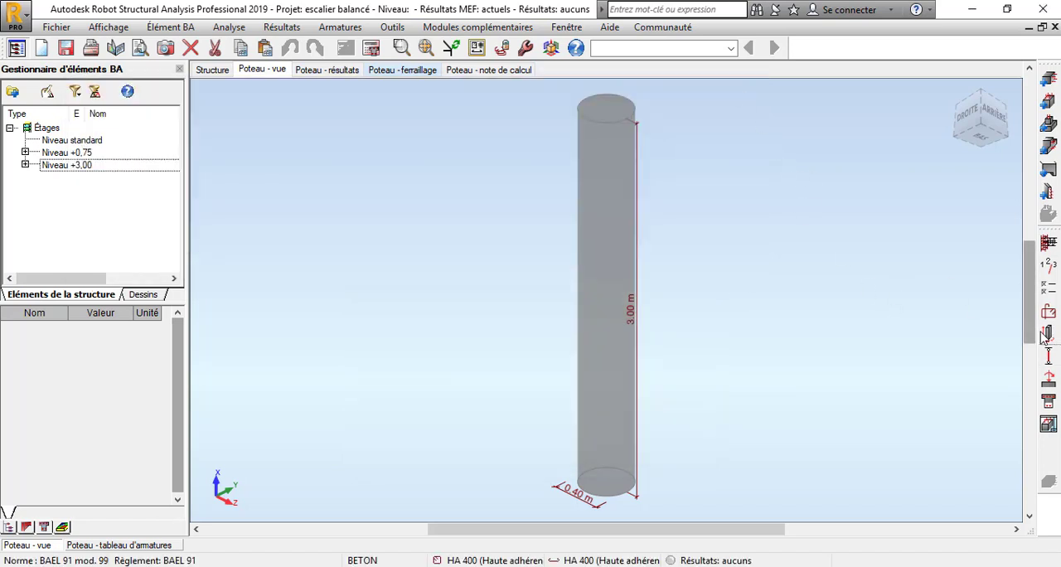
Check the column's load cases PERM1 and PERM2 and the load-age setting, and close the loads definition.
left_click(1049, 380)
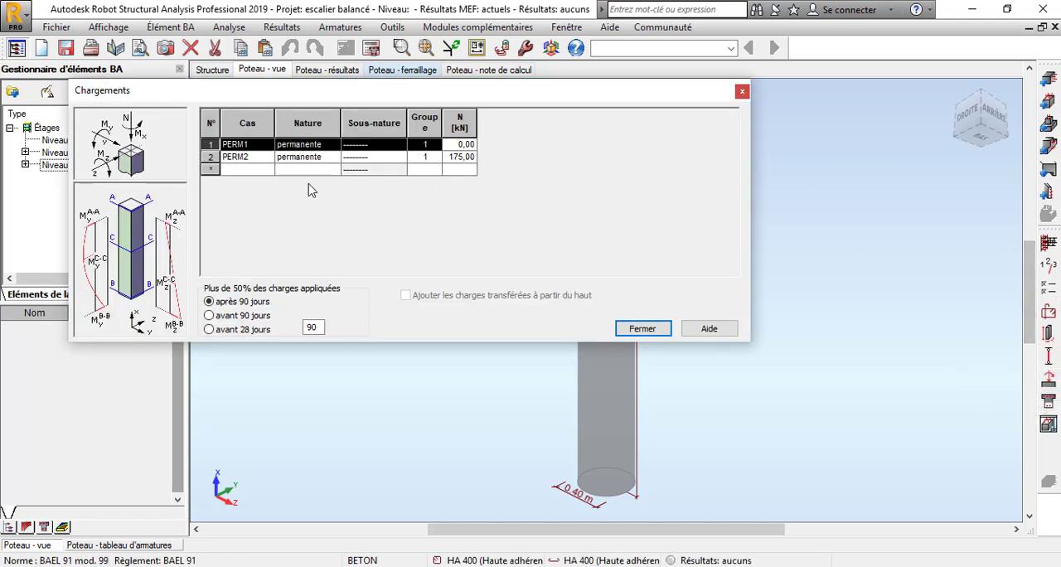
left_click(638, 331)
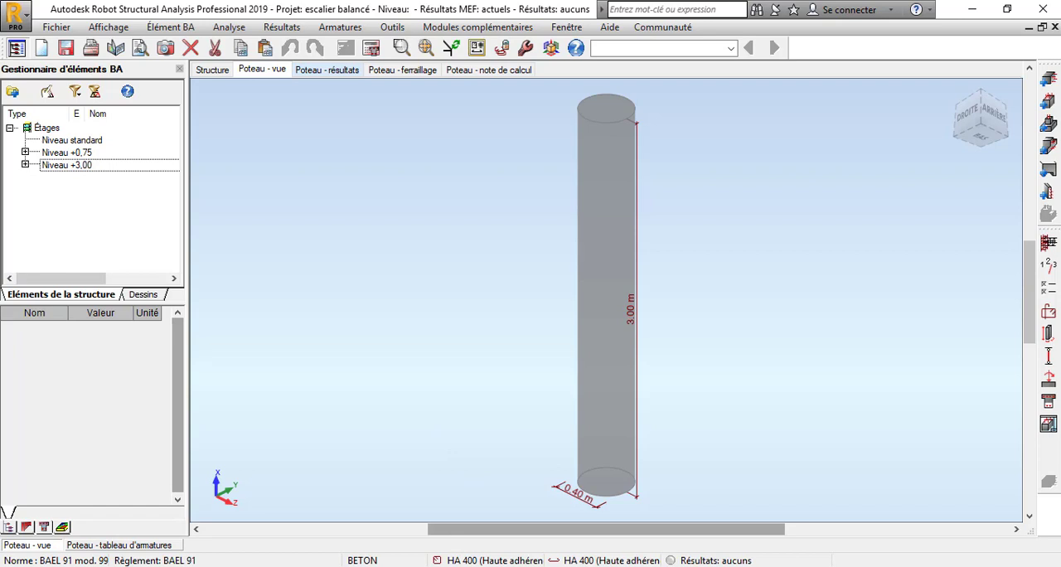
mouse_move(554, 566)
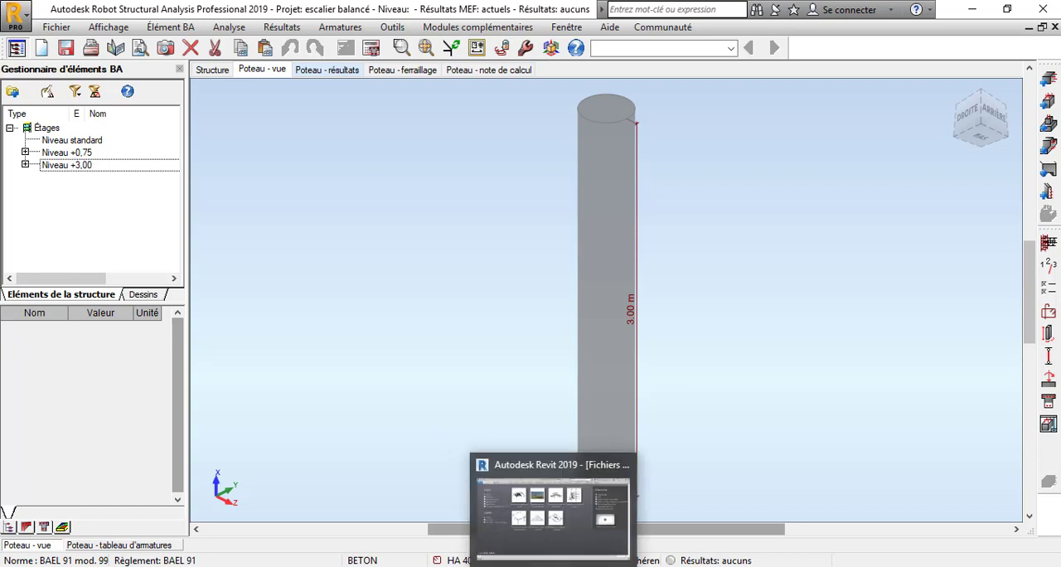
left_click(576, 566)
left_click(984, 523)
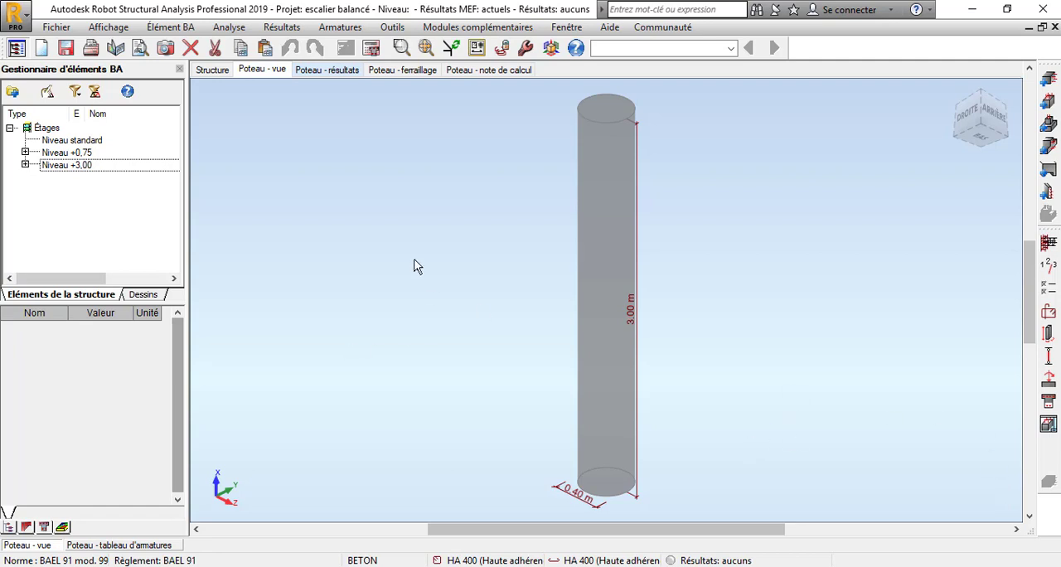
Review the drawing parameters for the reinforcement description and the reinforcement table, and accept them.
left_click(236, 33)
left_click(277, 200)
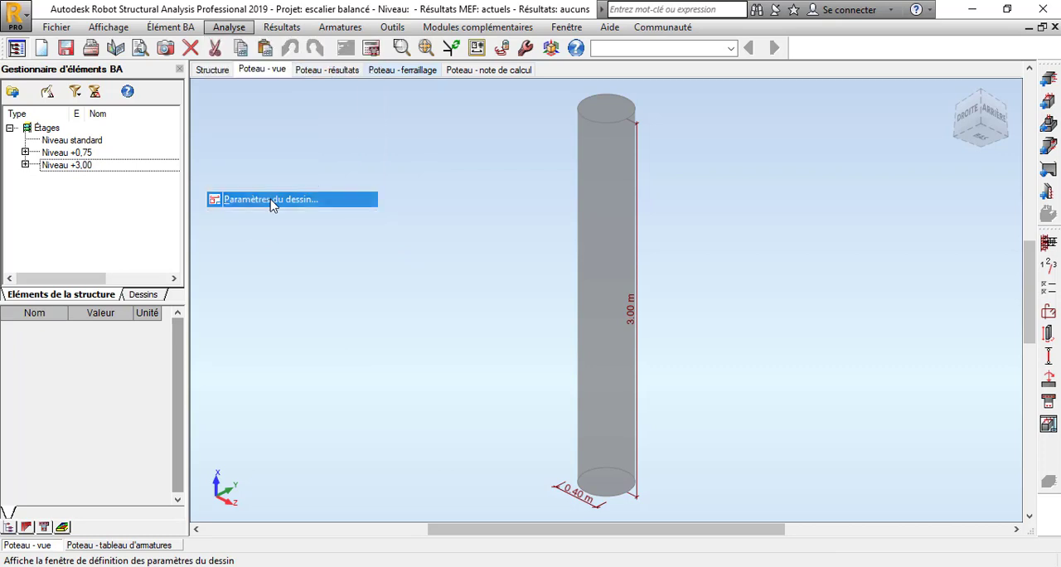
left_click(423, 131)
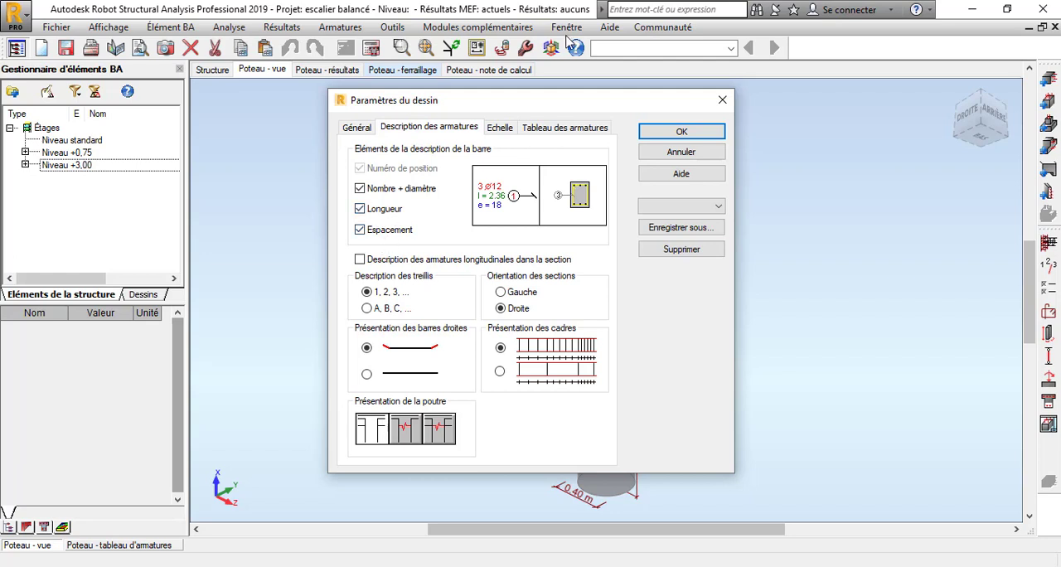
left_click(540, 130)
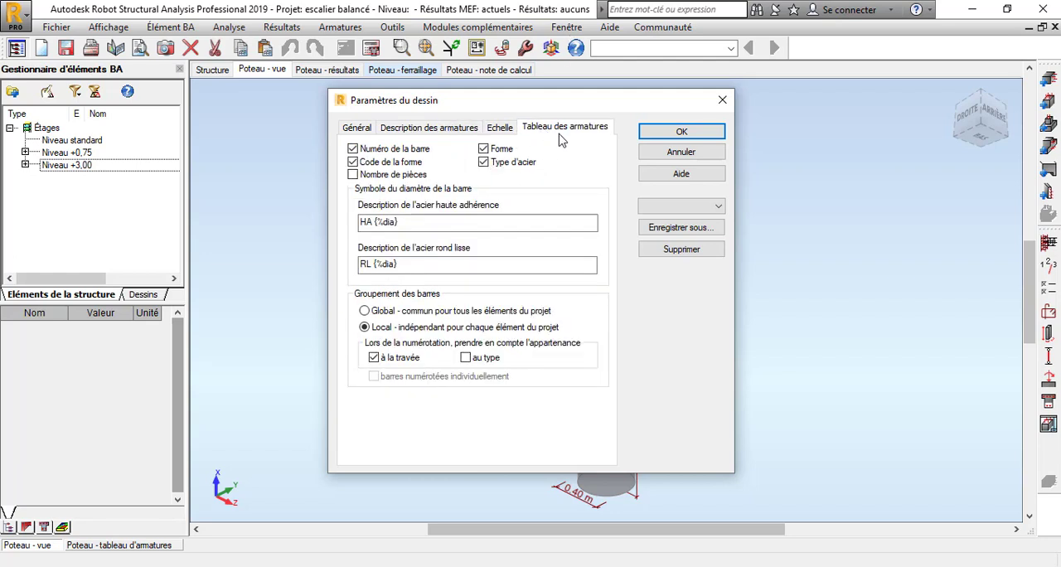
left_click(663, 135)
Calculate the column's reinforcement, inspect the elevation and section A-A on its execution drawing, and return to the column view.
left_click(370, 47)
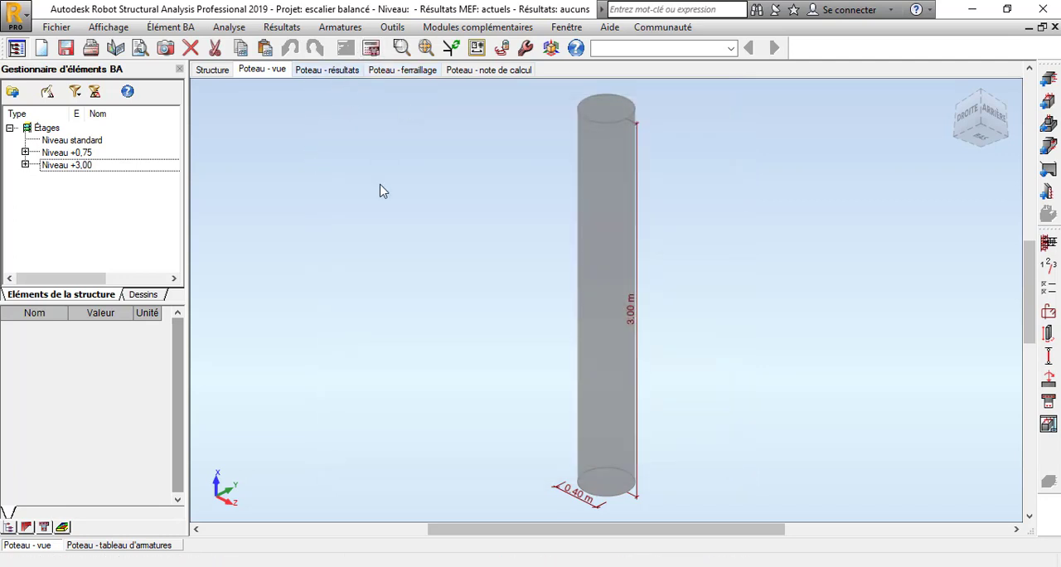
left_click(586, 363)
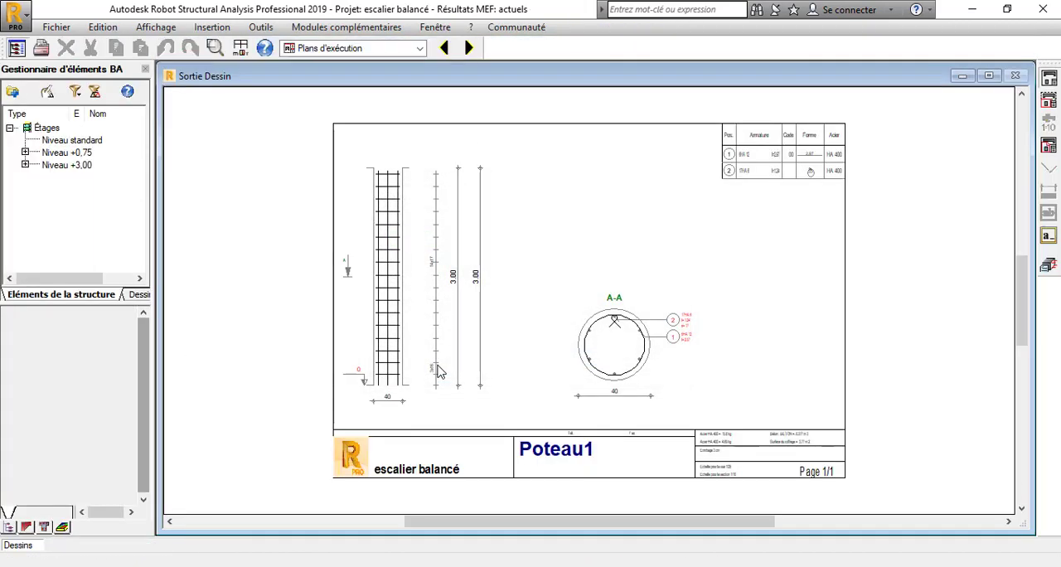
scroll(637, 366, "up", 4)
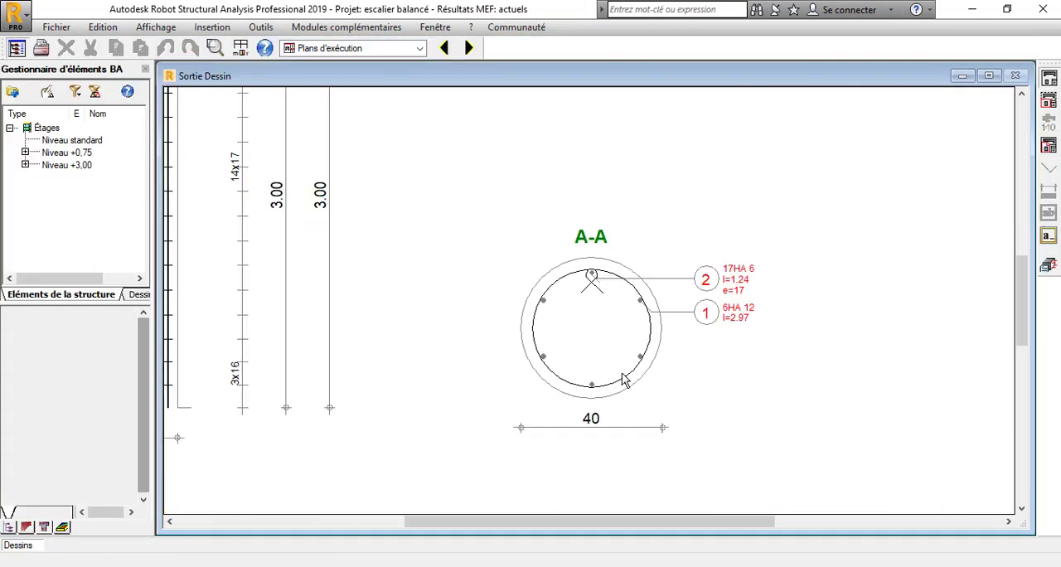
scroll(671, 368, "down", 4)
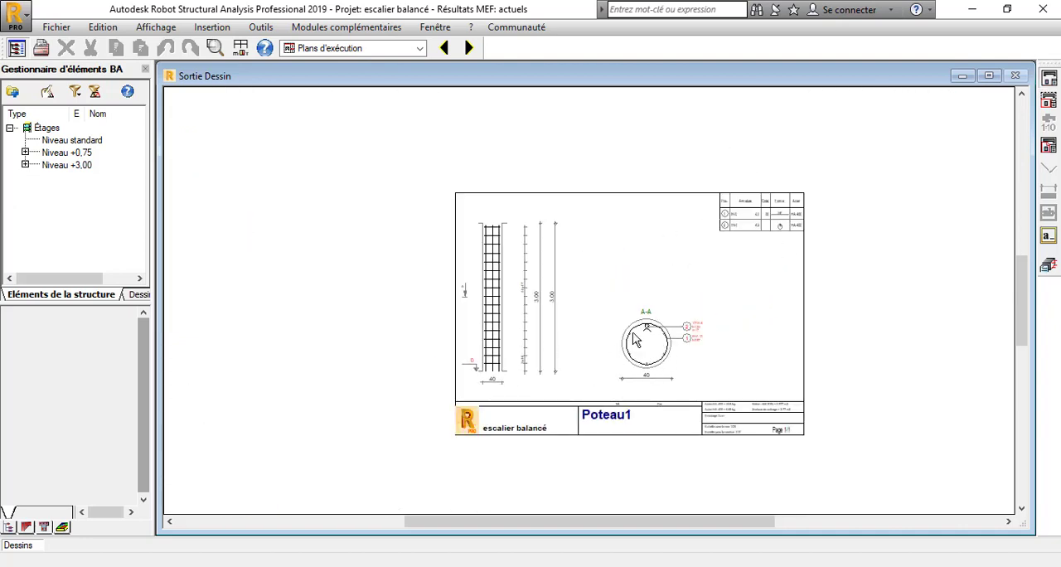
scroll(704, 332, "up", 5)
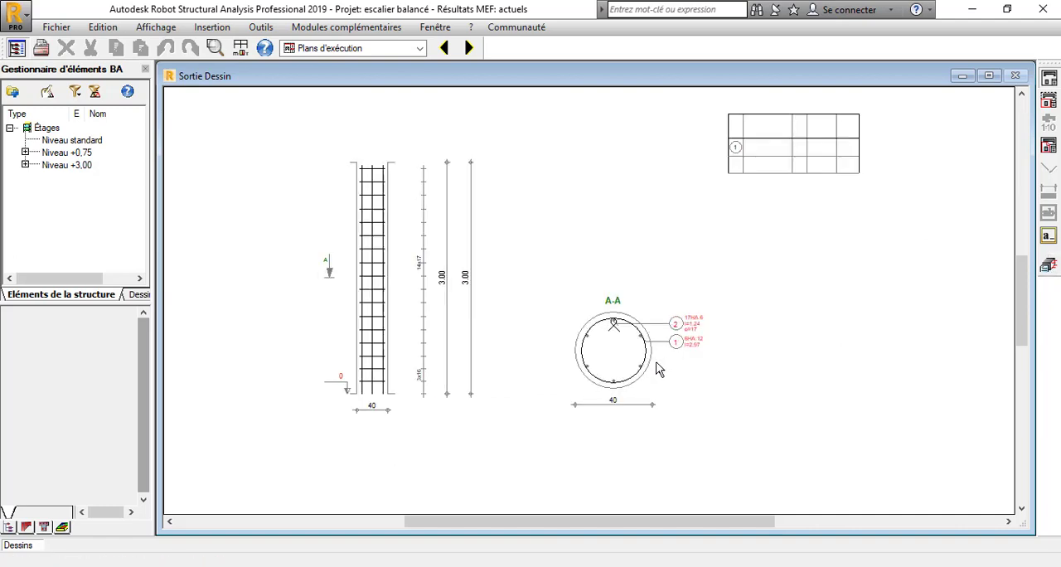
scroll(628, 365, "down", 4)
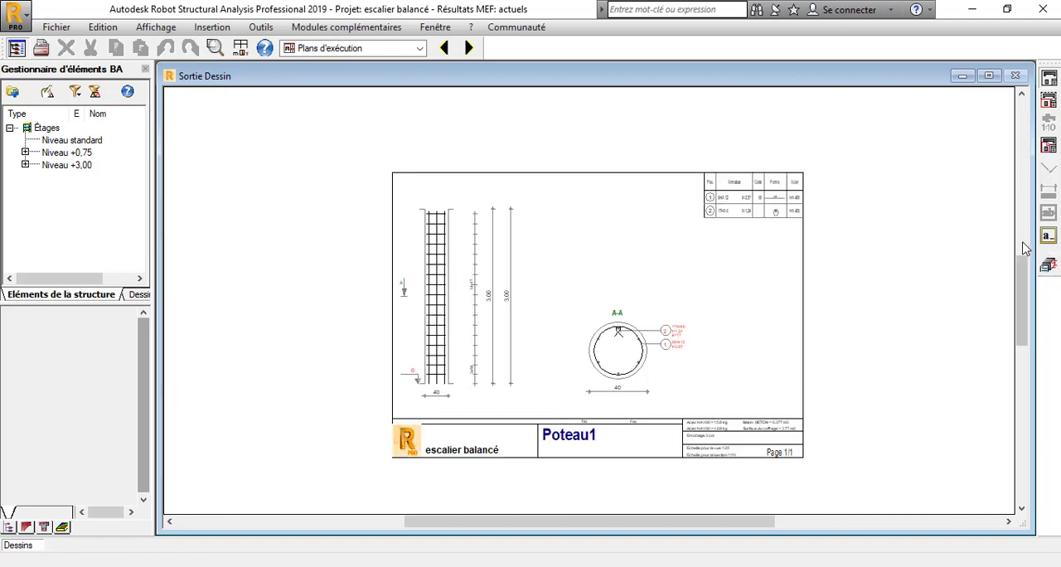
left_click(1048, 264)
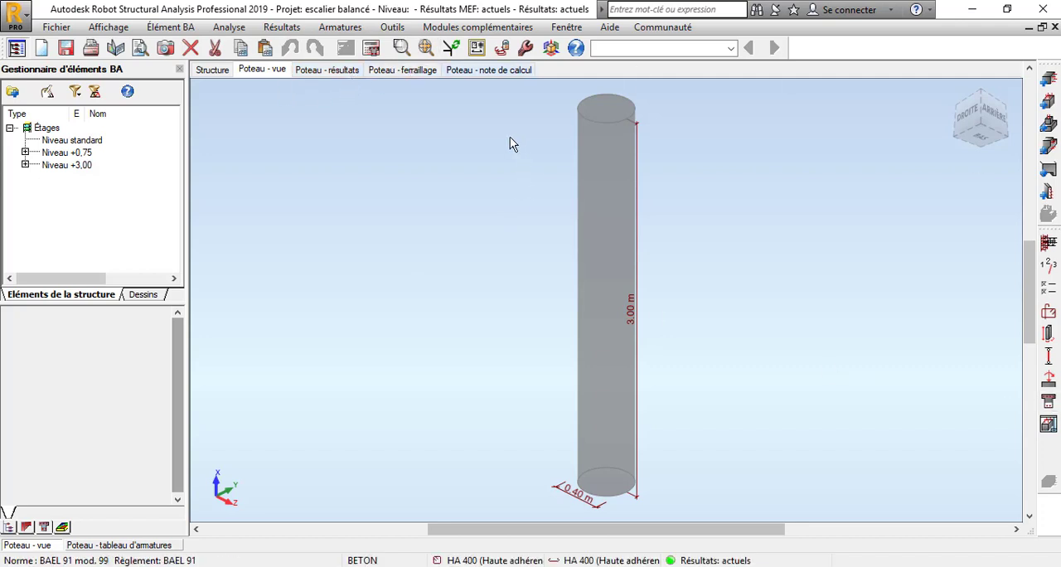
Check the section's work ratio and safety coefficients for the ELU load combinations.
left_click(1049, 402)
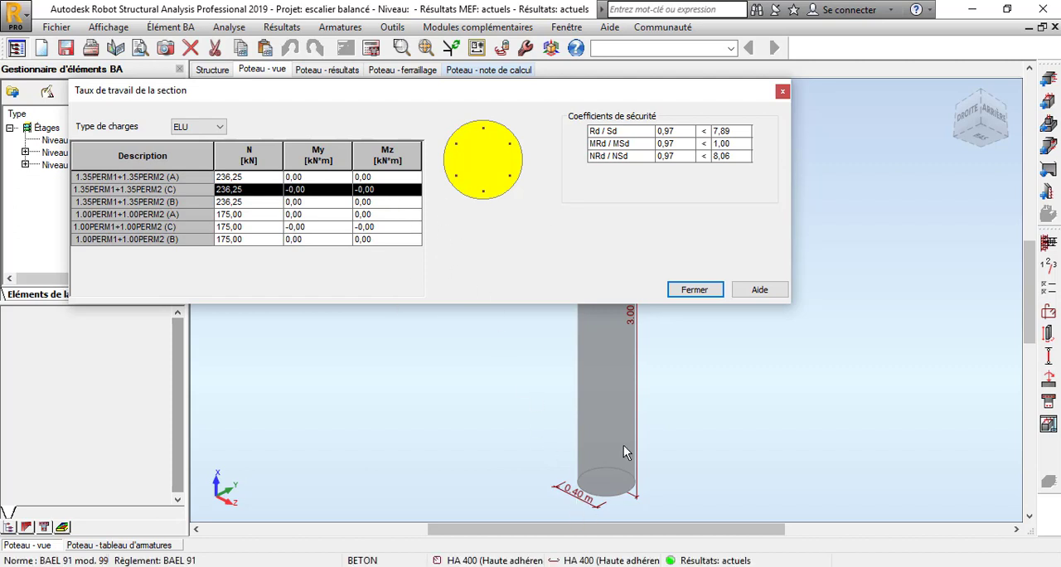
left_click(692, 289)
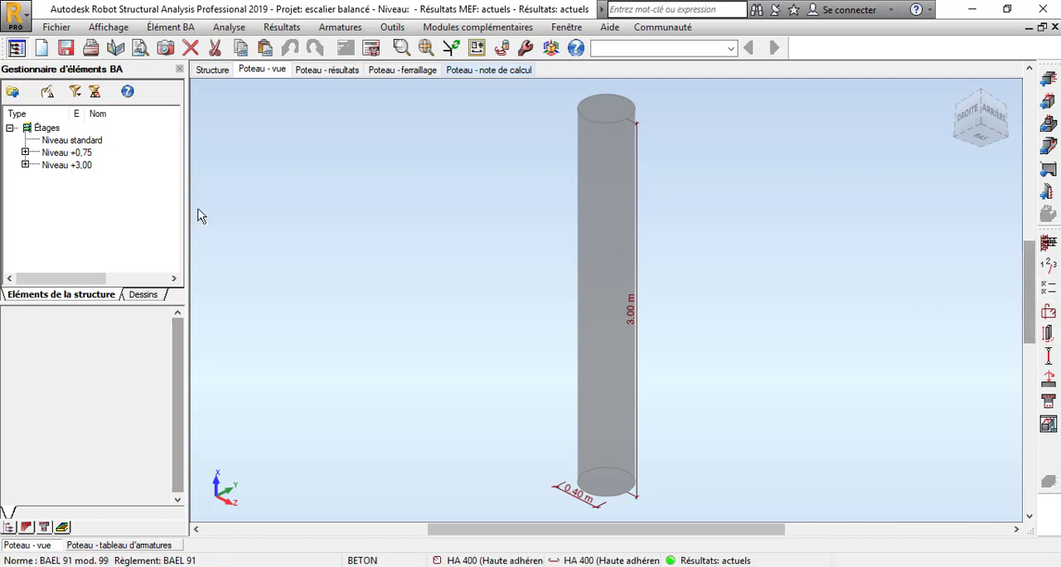
left_click(1049, 402)
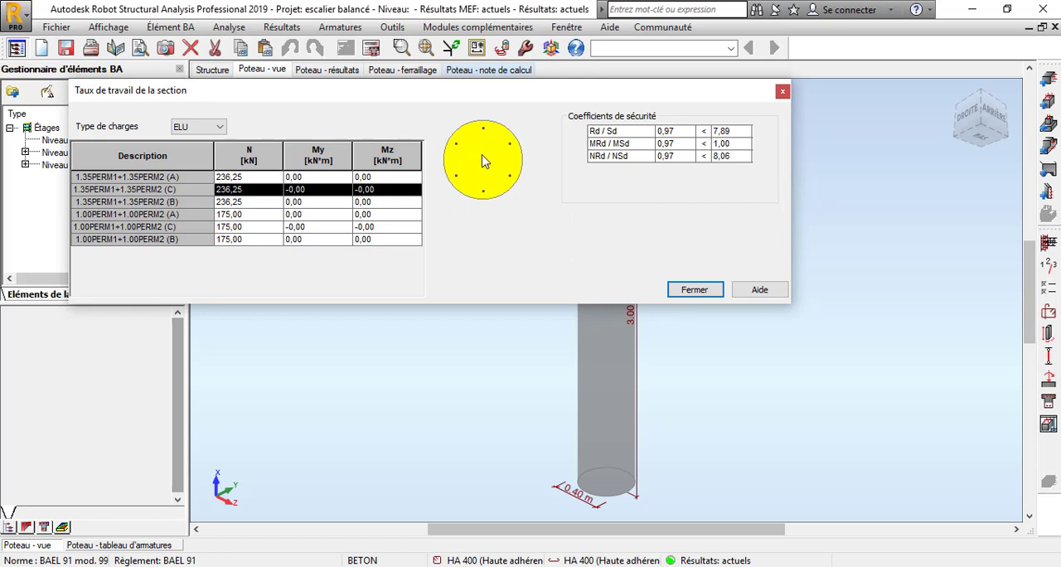
left_click(696, 290)
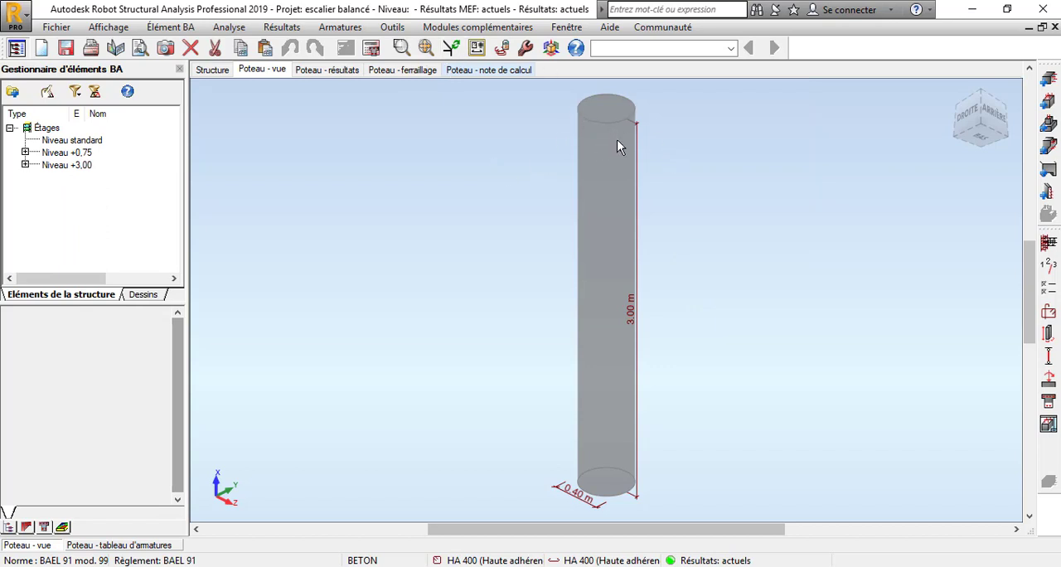
Read through the column's calculation note, covering the loads, slenderness analysis and detailed analysis.
left_click(473, 73)
scroll(492, 230, "down", 1)
scroll(493, 230, "down", 9)
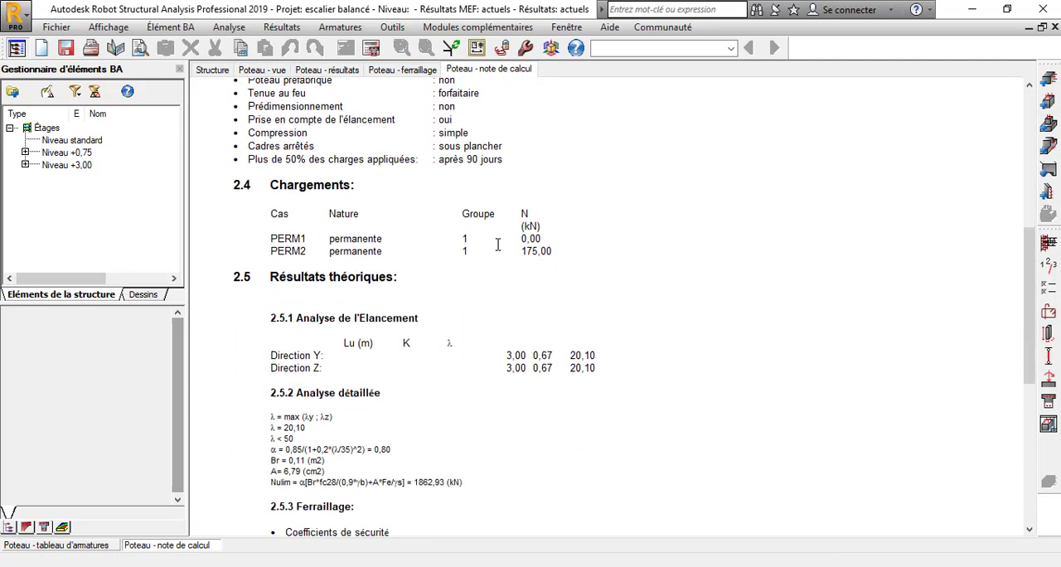
scroll(492, 231, "up", 11)
Display the column's reinforcement in an isometric 3D view and examine its longitudinal bars and hoops.
left_click(407, 73)
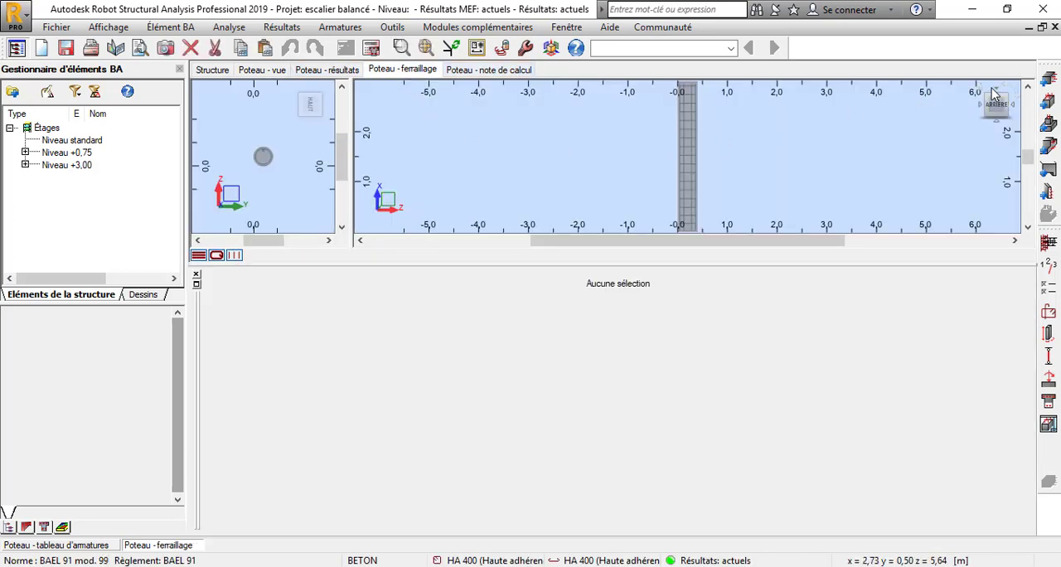
left_click(988, 99)
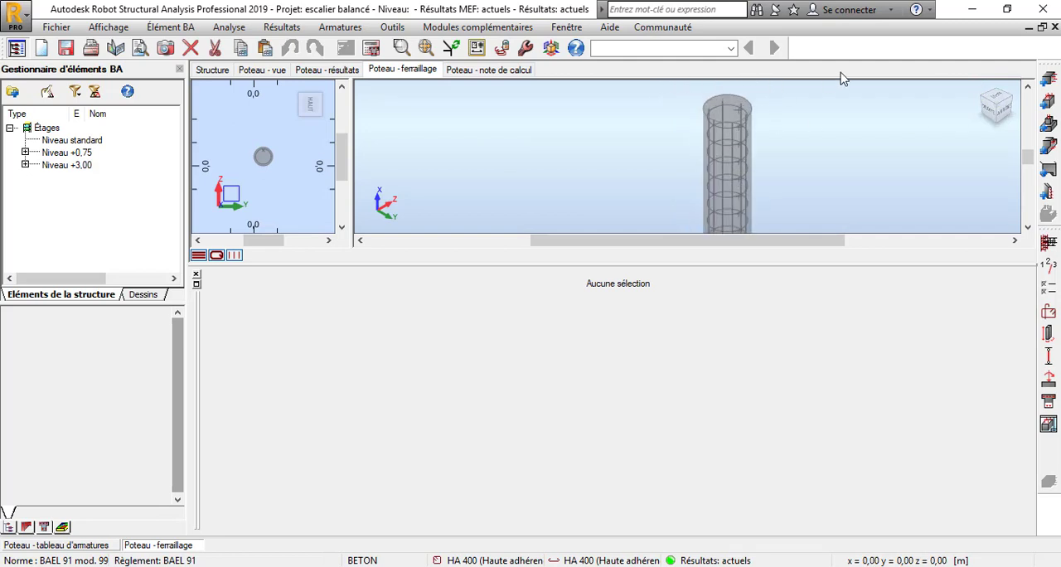
scroll(738, 124, "down", 2)
scroll(738, 128, "down", 3)
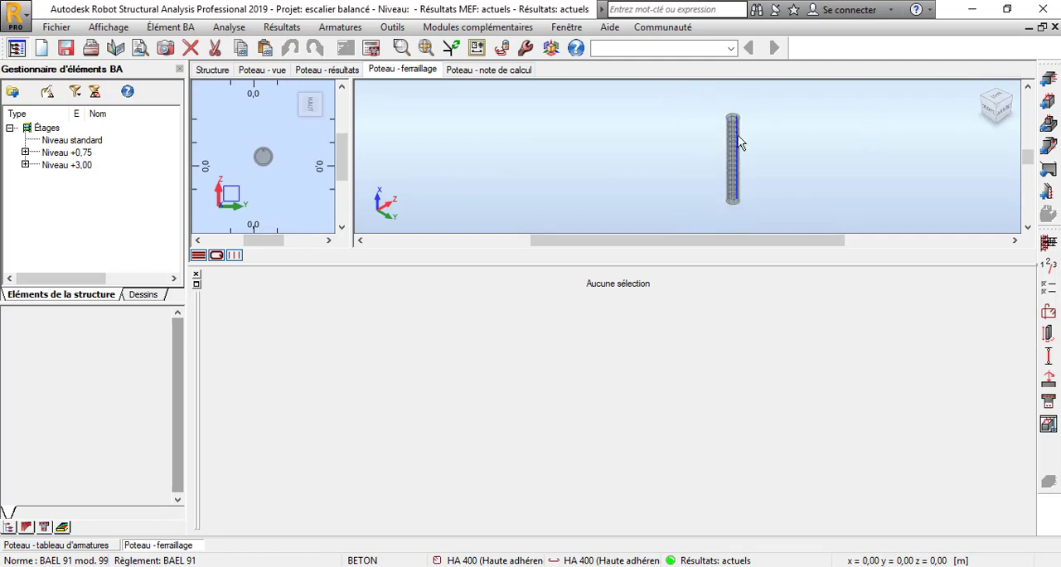
scroll(726, 170, "up", 4)
scroll(715, 170, "up", 2)
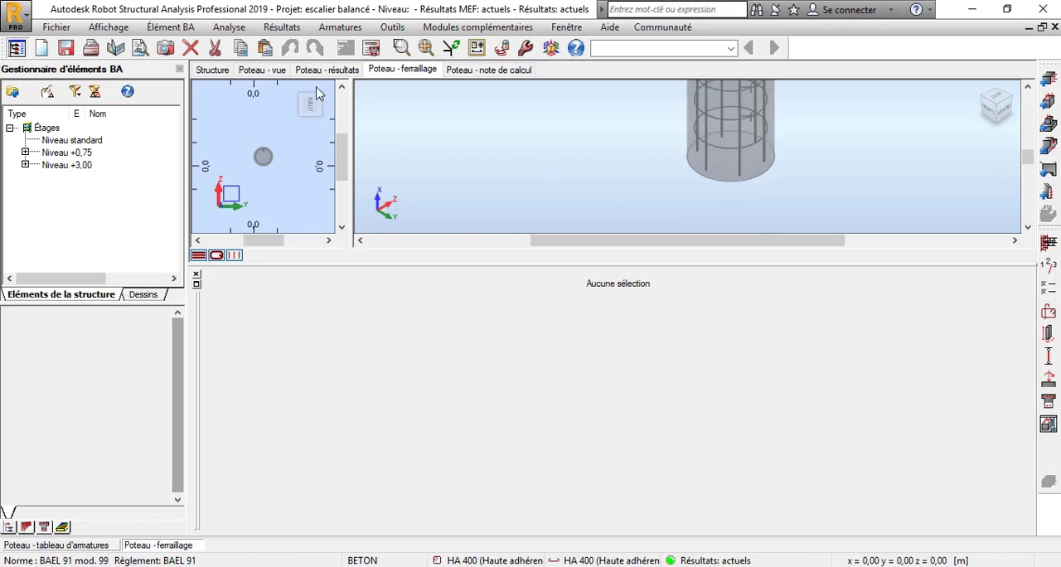